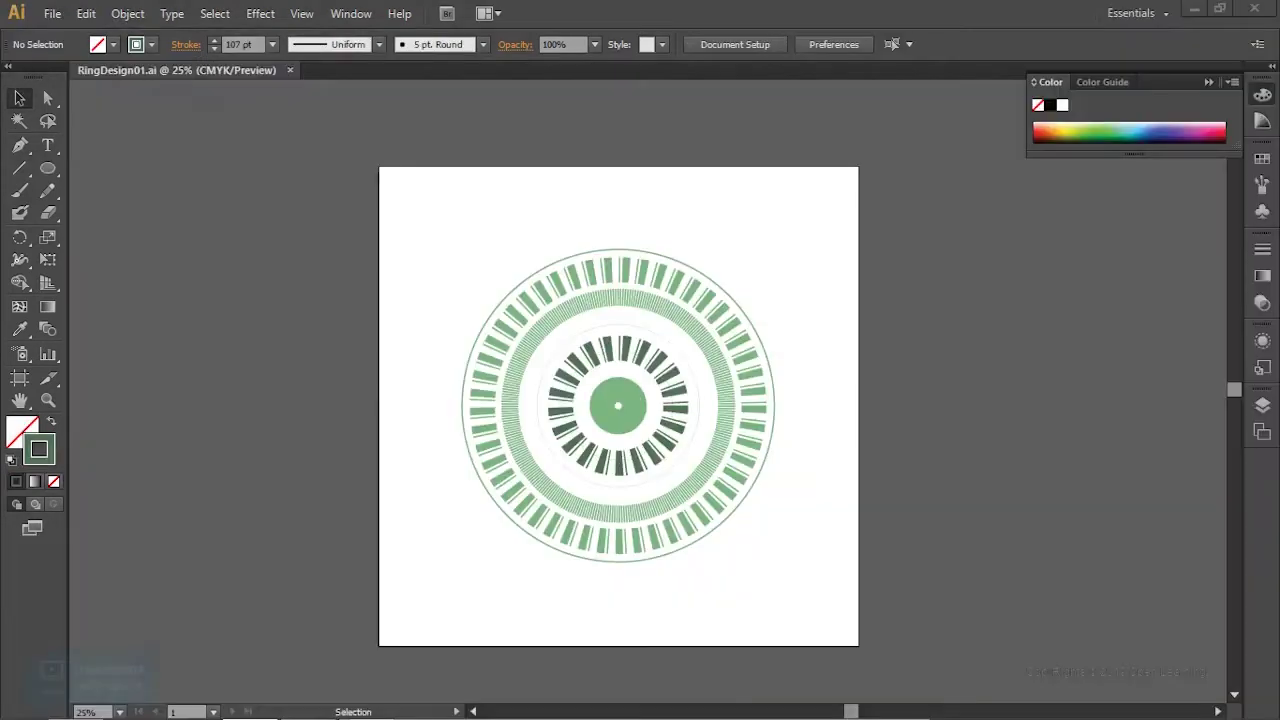
Step: Save the ring design as RingDesign02.ai, accepting the default Illustrator options
{"action": "left_click", "coordinate": [52, 14]}
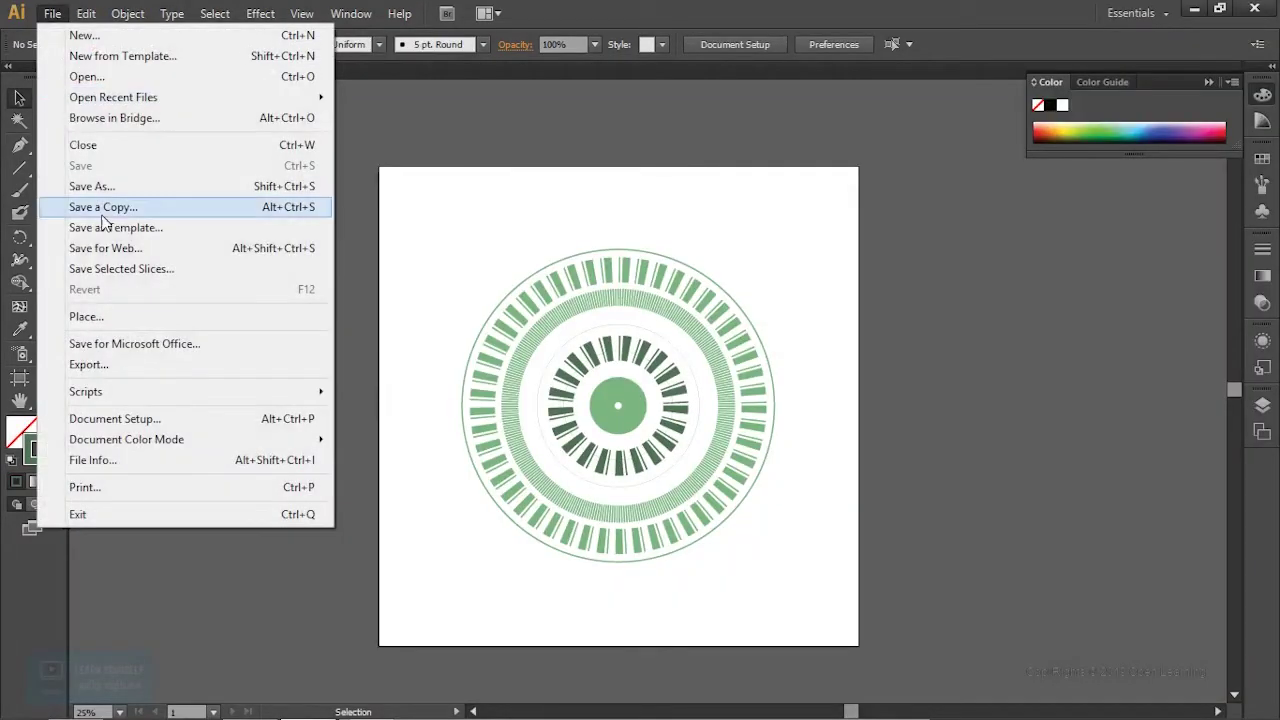
{"action": "left_click", "coordinate": [104, 190]}
{"action": "left_click_drag", "start_coordinate": [573, 512], "coordinate": [587, 518]}
{"action": "type", "text": "2"}
{"action": "left_click", "coordinate": [822, 520]}
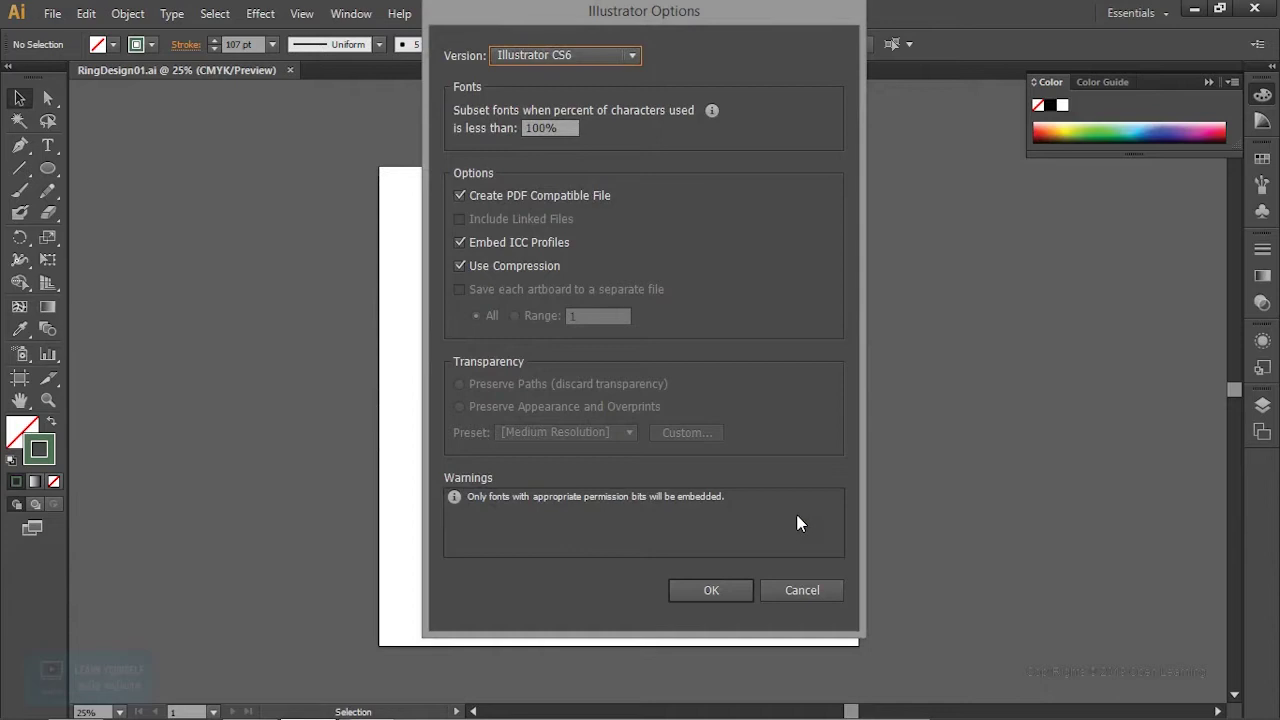
{"action": "left_click", "coordinate": [720, 588]}
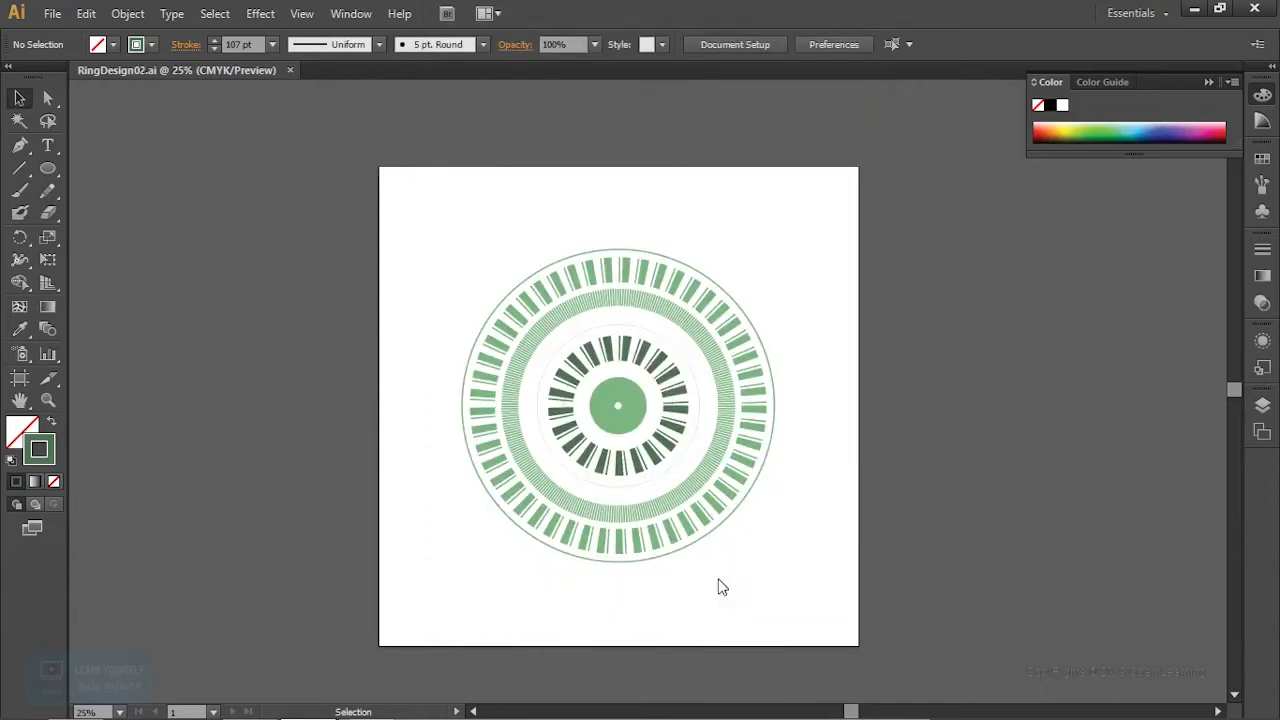
Step: Select the outer ring of thick green bars and delete it
{"action": "key", "text": "ctrl+="}
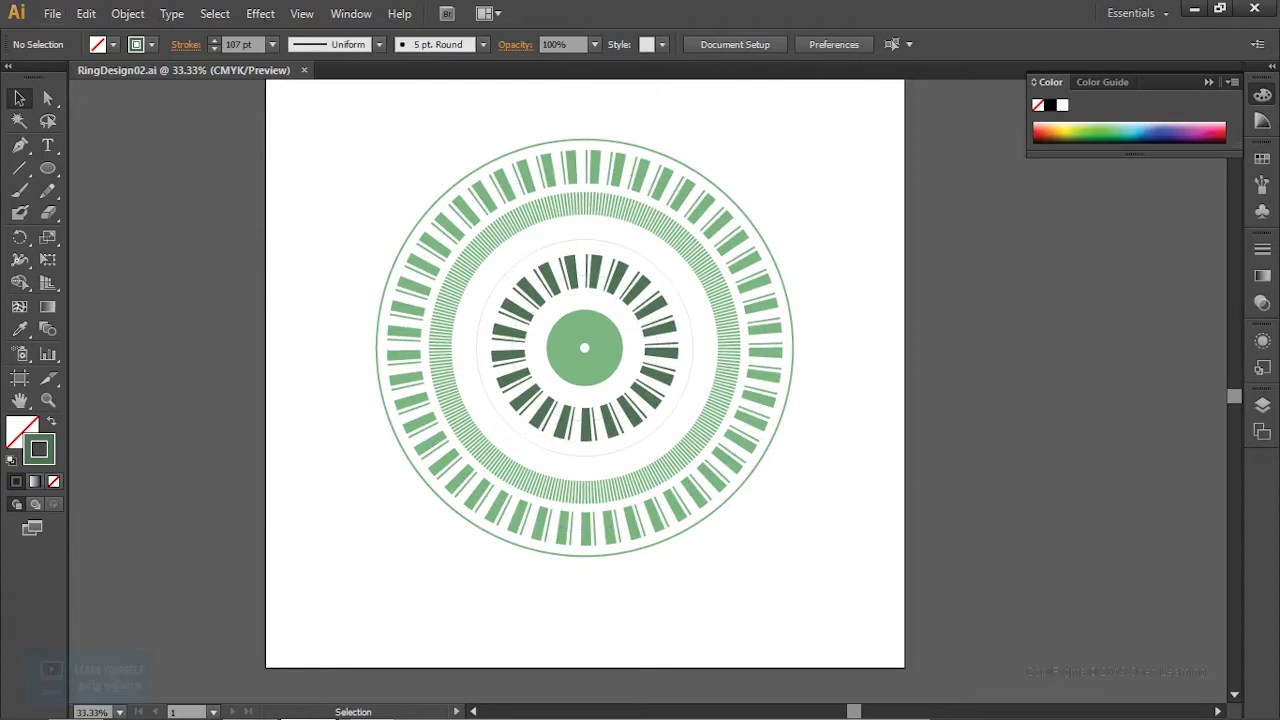
{"action": "left_click", "coordinate": [778, 349]}
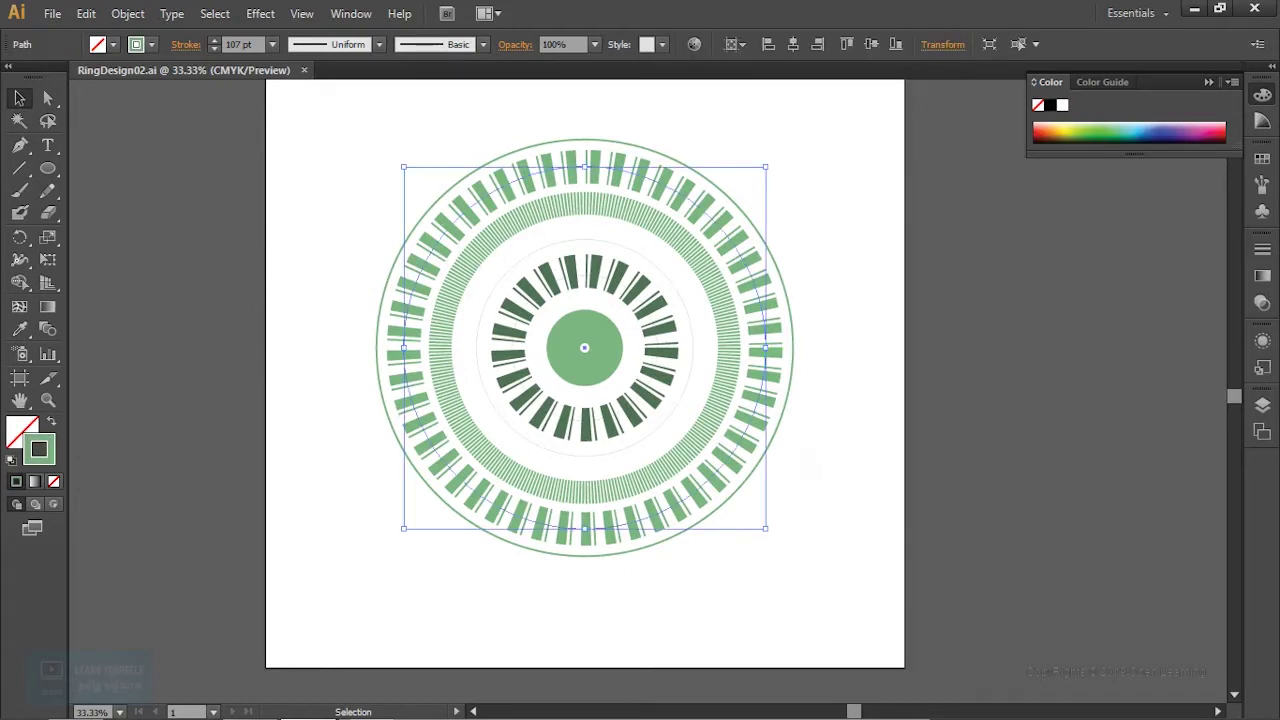
{"action": "key", "text": "ctrl+plus"}
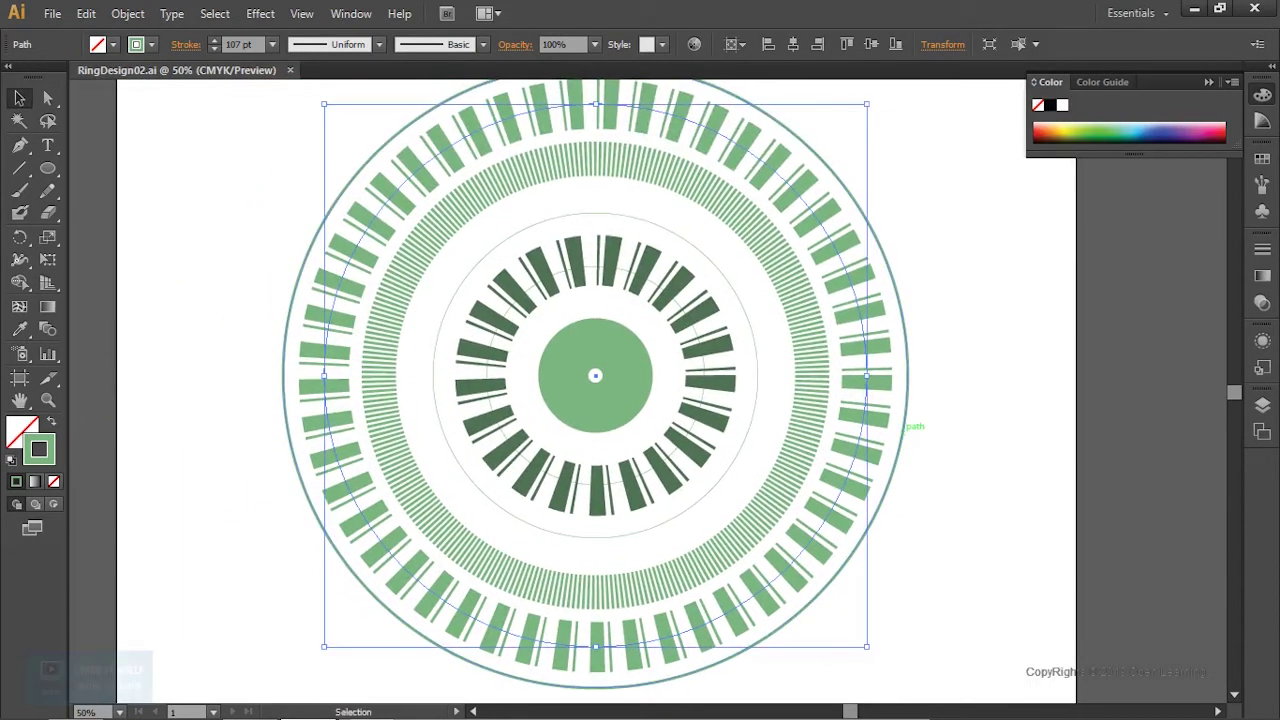
{"action": "key", "text": "Delete"}
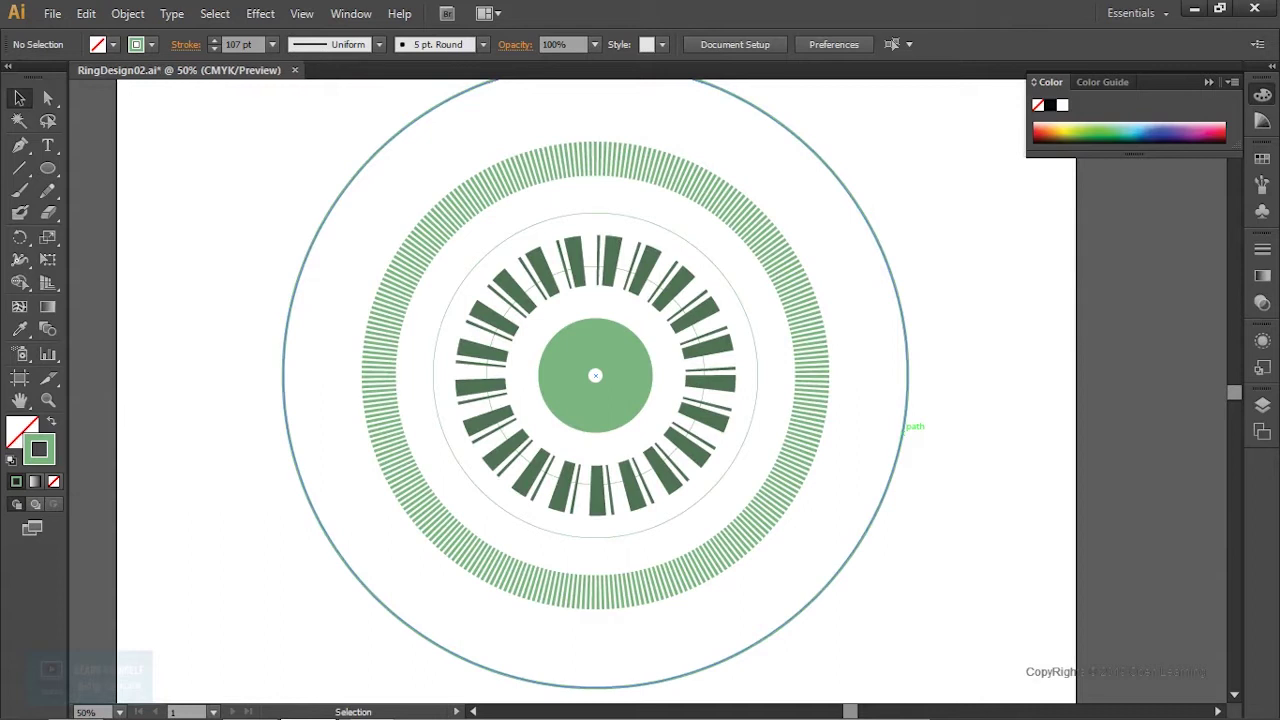
{"action": "scroll", "coordinate": [890, 435], "scroll_direction": "down", "scroll_amount": 2}
{"action": "scroll", "coordinate": [853, 408], "scroll_direction": "up", "scroll_amount": 1}
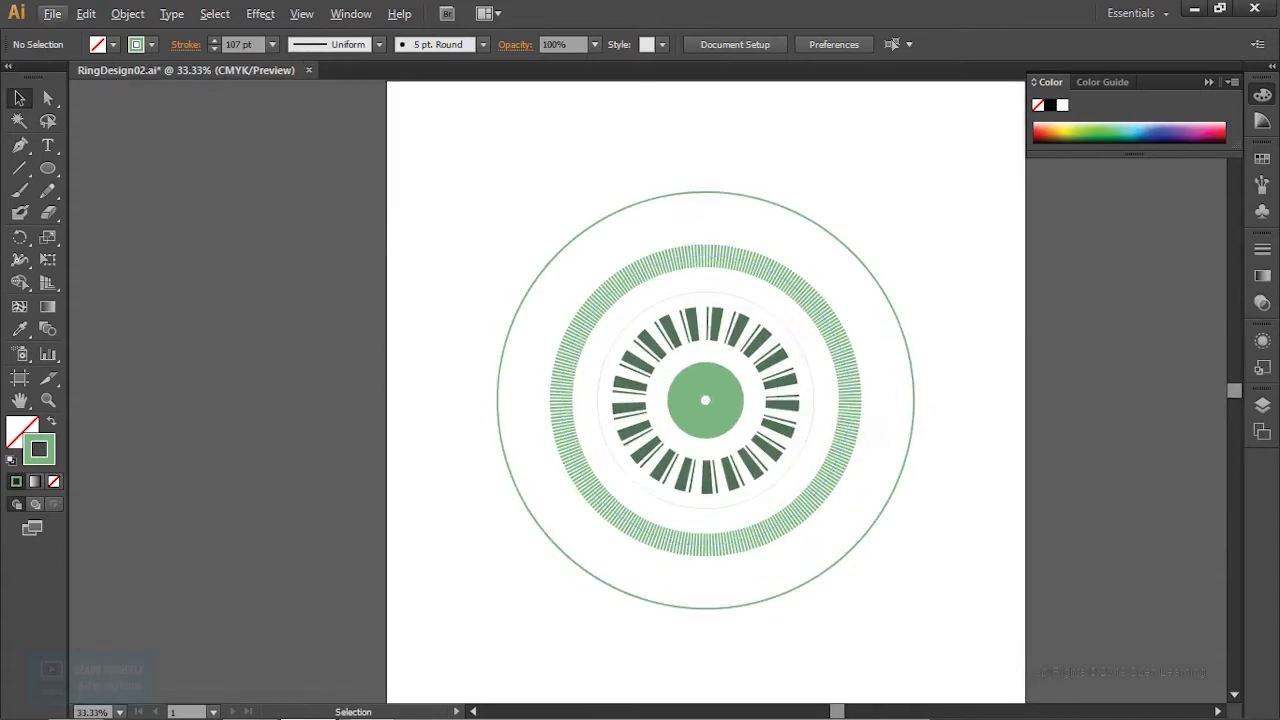
Step: Select the fine-striped ring and raise its stroke weight to 151 pt
{"action": "left_click", "coordinate": [858, 402]}
{"action": "left_click", "coordinate": [1262, 338]}
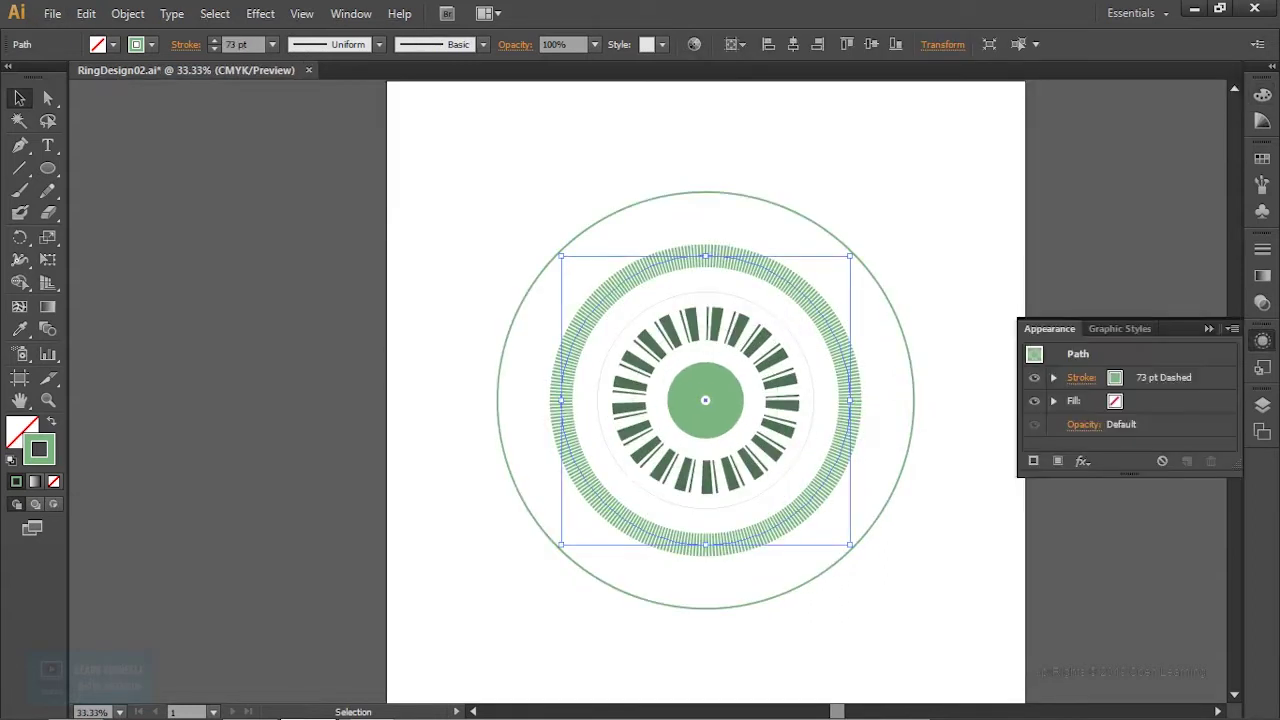
{"action": "left_click", "coordinate": [1262, 250]}
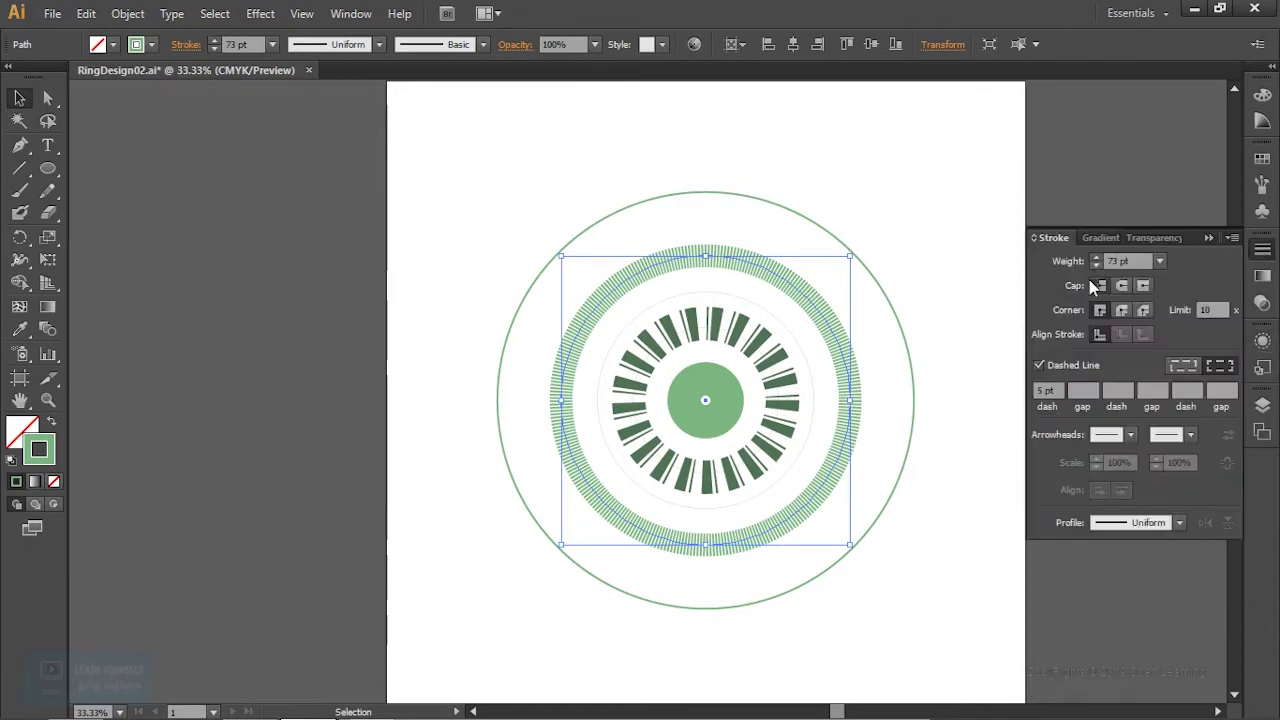
{"action": "left_click", "coordinate": [1098, 256]}
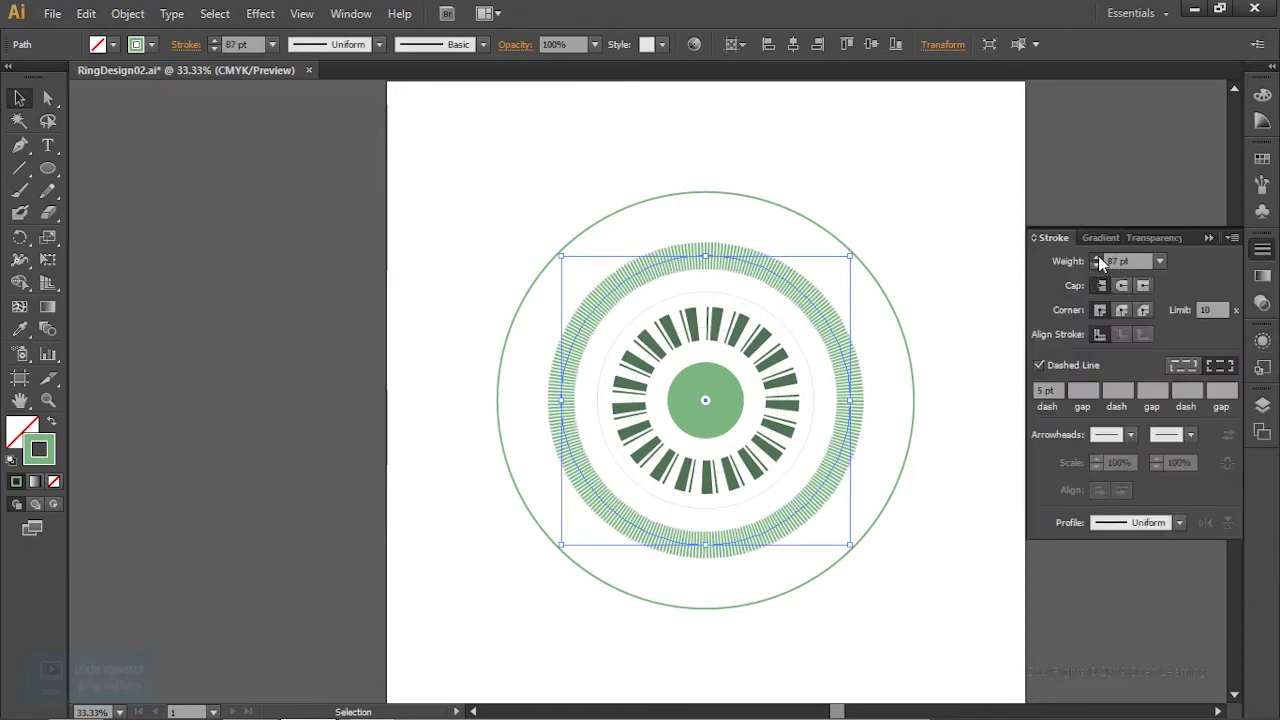
{"action": "left_click", "coordinate": [1098, 256]}
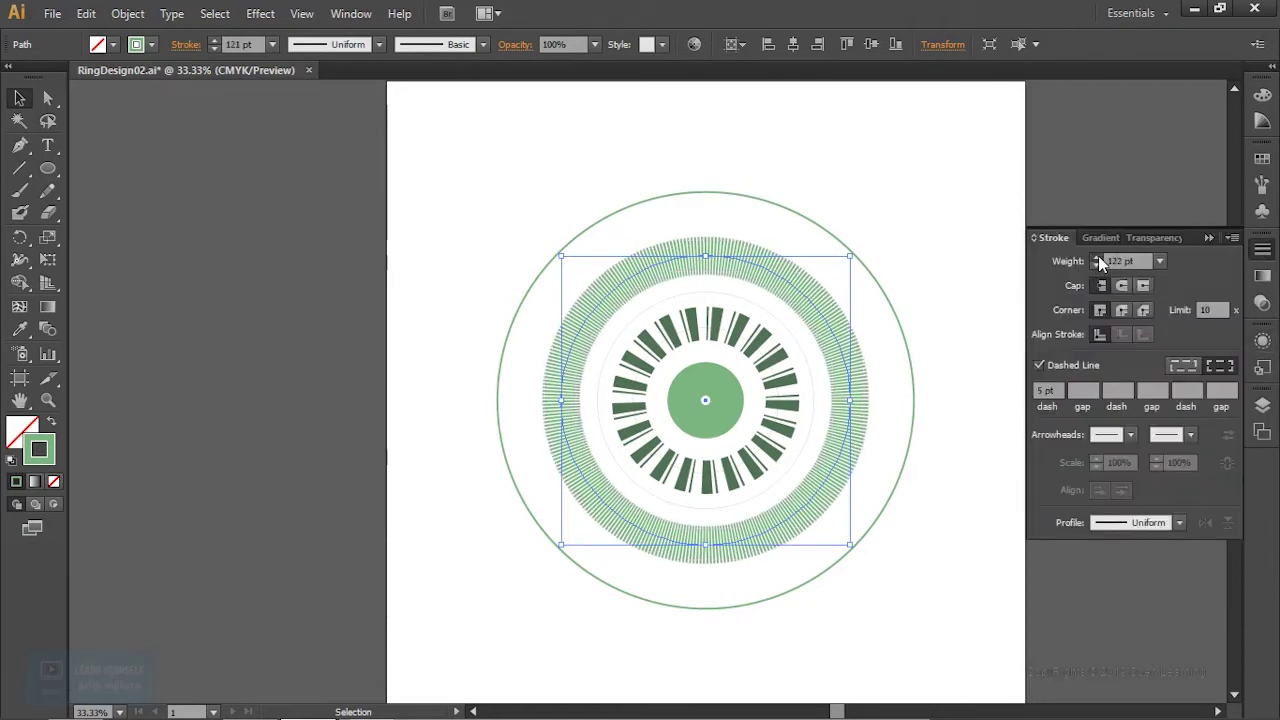
{"action": "left_click", "coordinate": [1098, 256]}
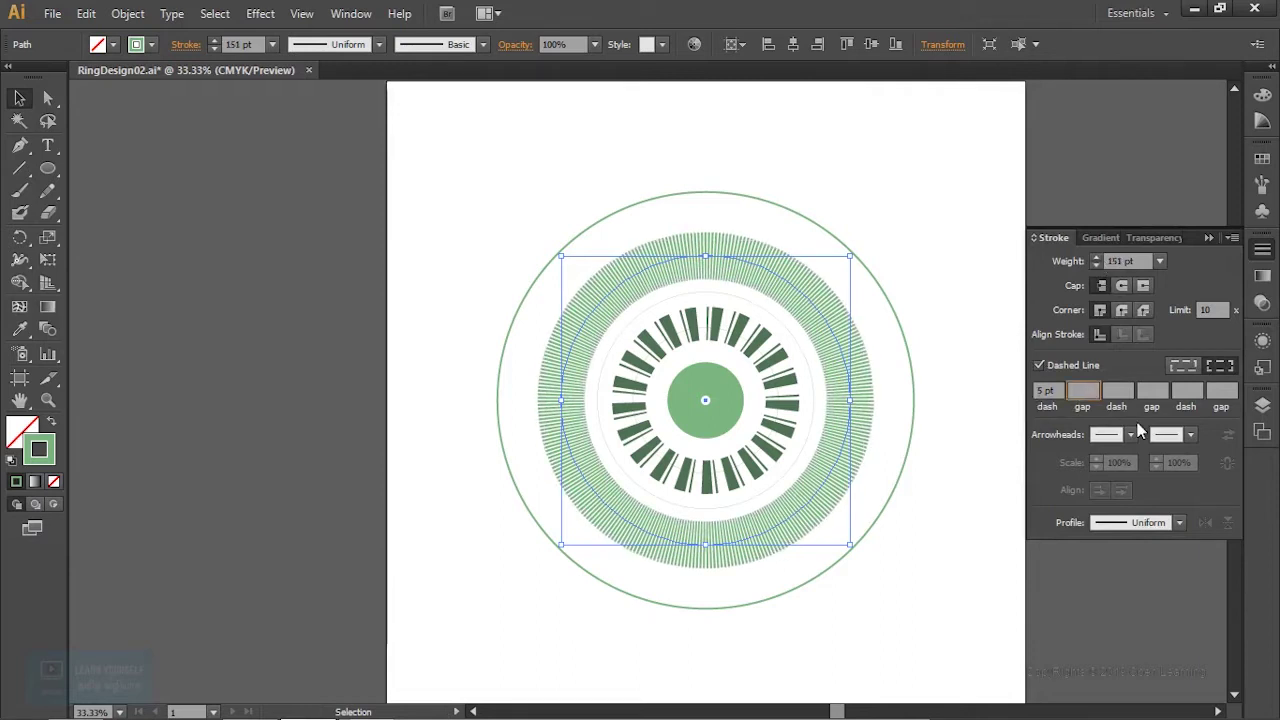
{"action": "left_click", "coordinate": [1071, 391]}
Step: Try dash gaps of 10 pt and then 40 pt, previewing the ring
{"action": "type", "text": "10"}
{"action": "key", "text": "Return"}
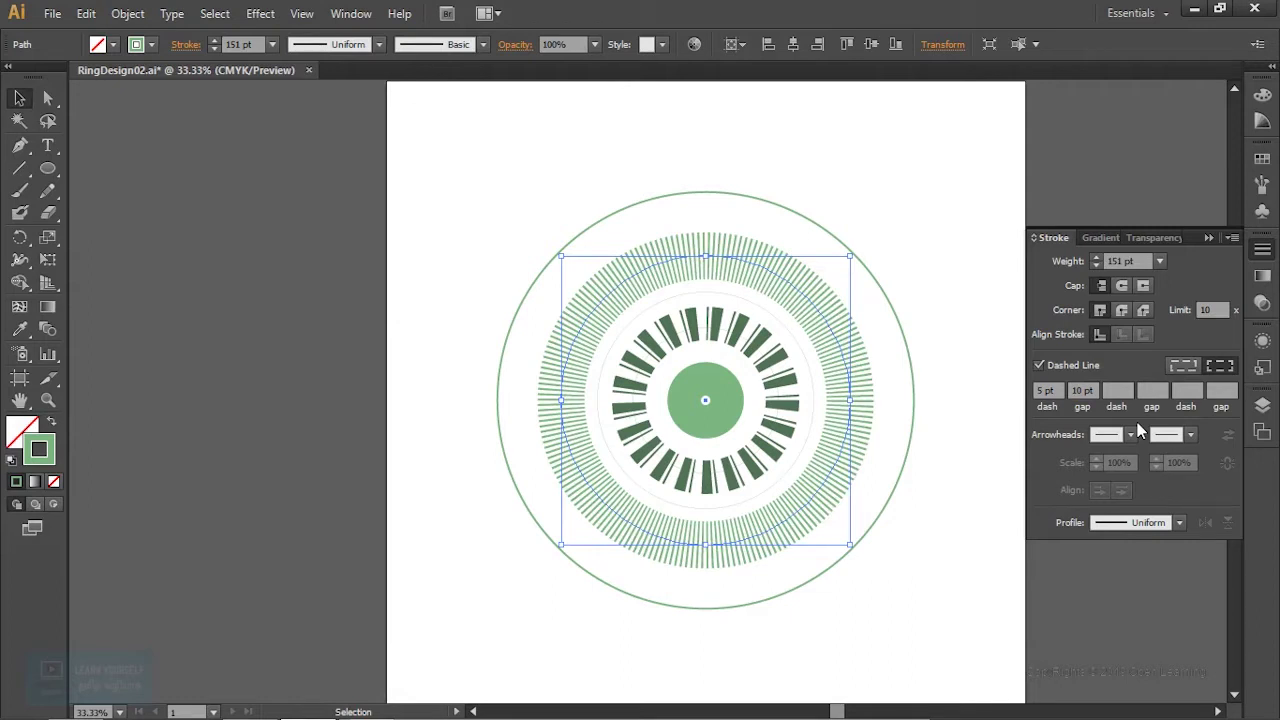
{"action": "double_click", "coordinate": [1077, 391]}
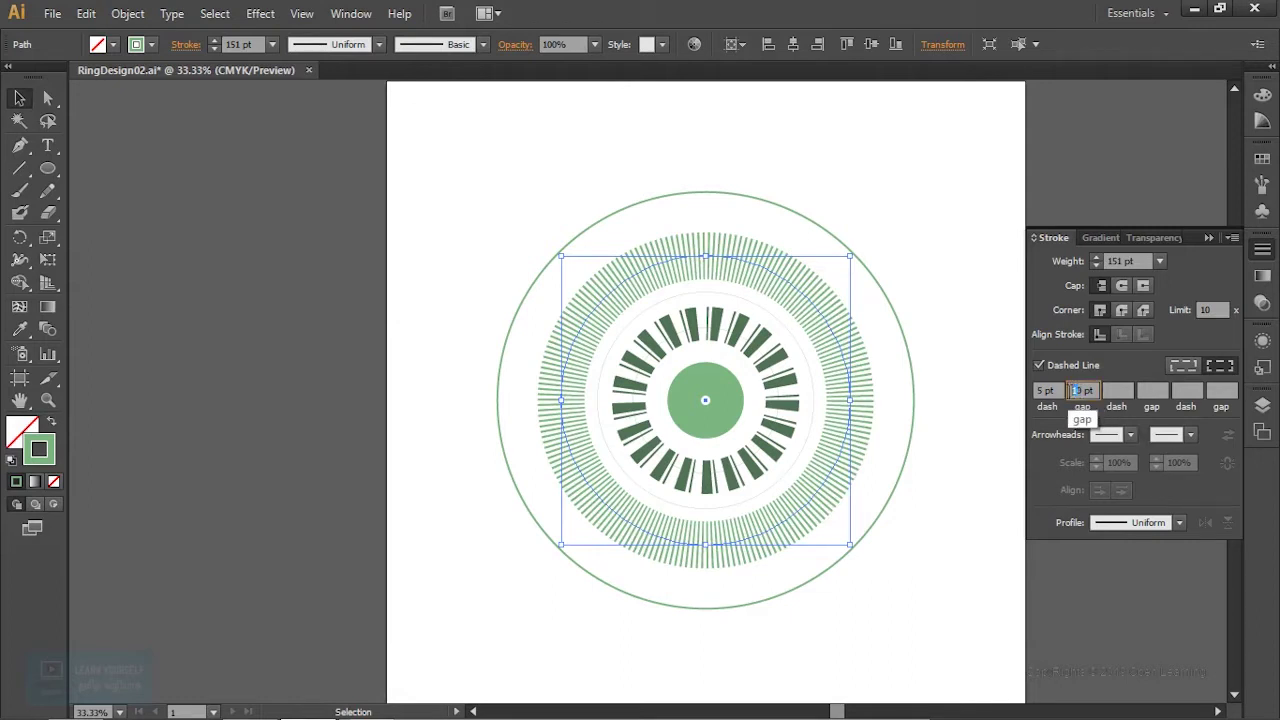
{"action": "type", "text": "40"}
{"action": "key", "text": "Return"}
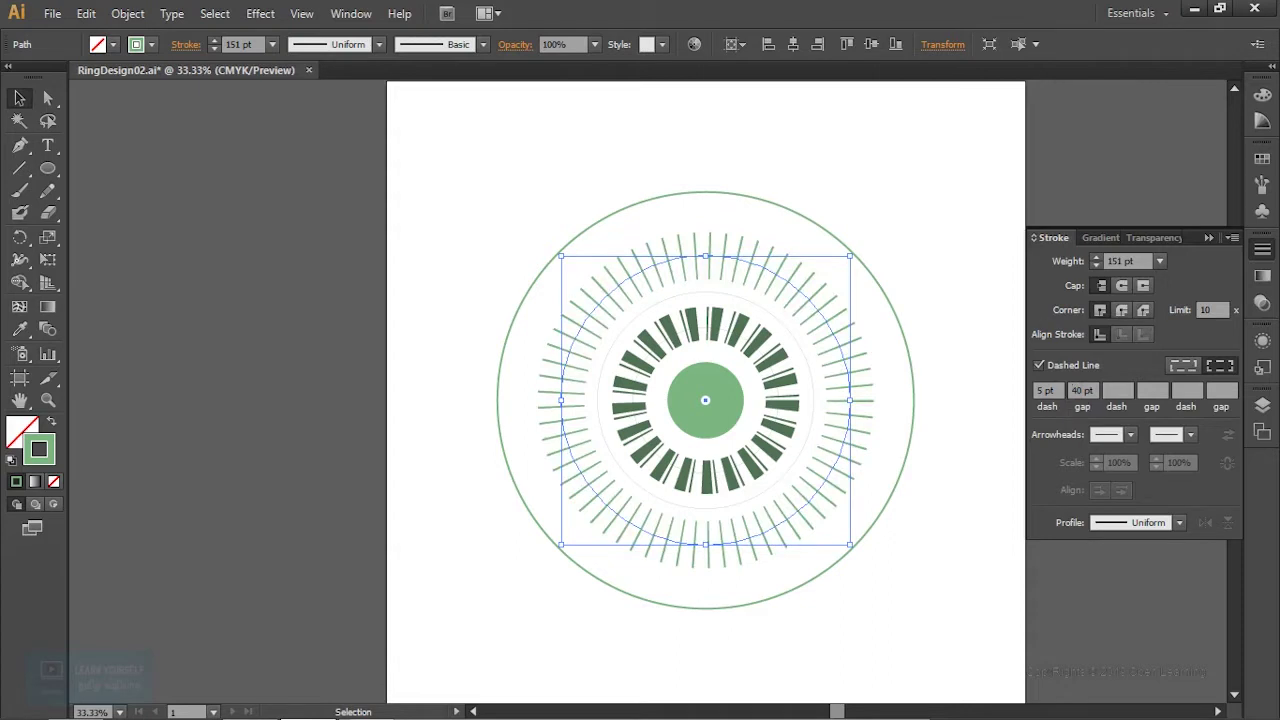
{"action": "left_click", "coordinate": [941, 440]}
{"action": "scroll", "coordinate": [941, 440], "scroll_direction": "up", "scroll_amount": 1}
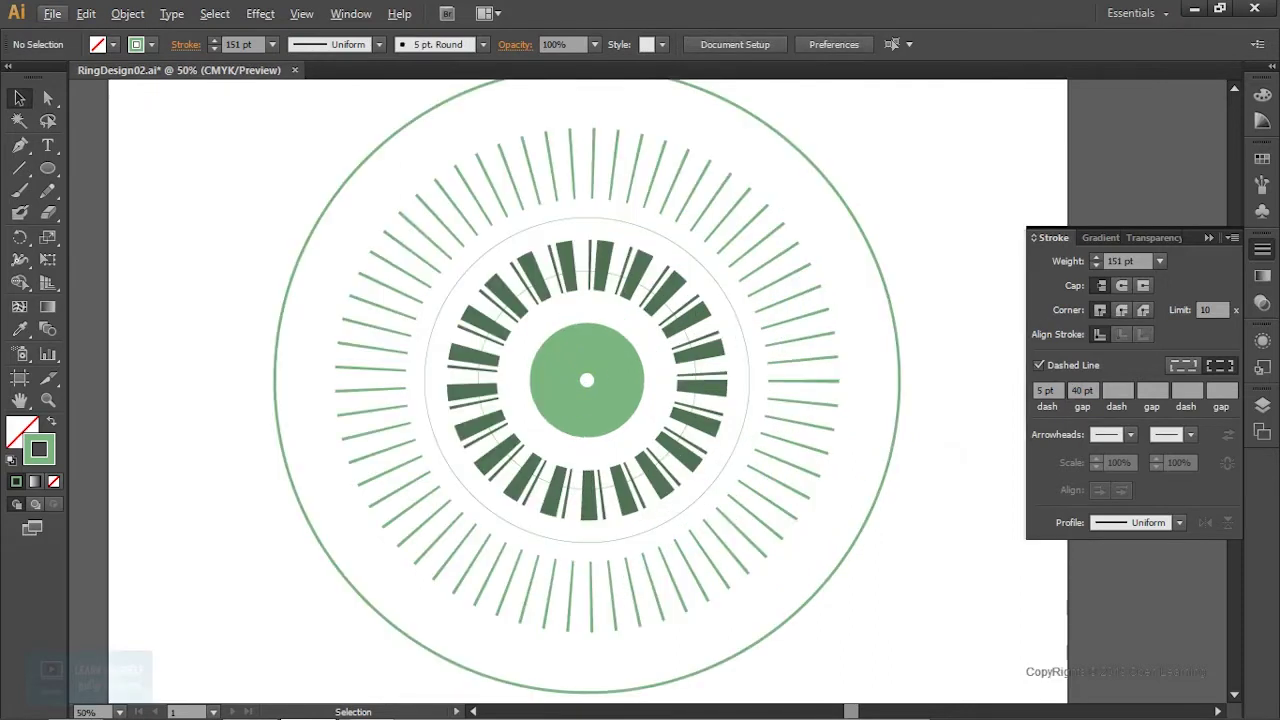
Step: Set the dashed stroke to 5 pt dashes with 50 pt gaps
{"action": "double_click", "coordinate": [1082, 391]}
{"action": "type", "text": "5"}
{"action": "key", "text": "Return"}
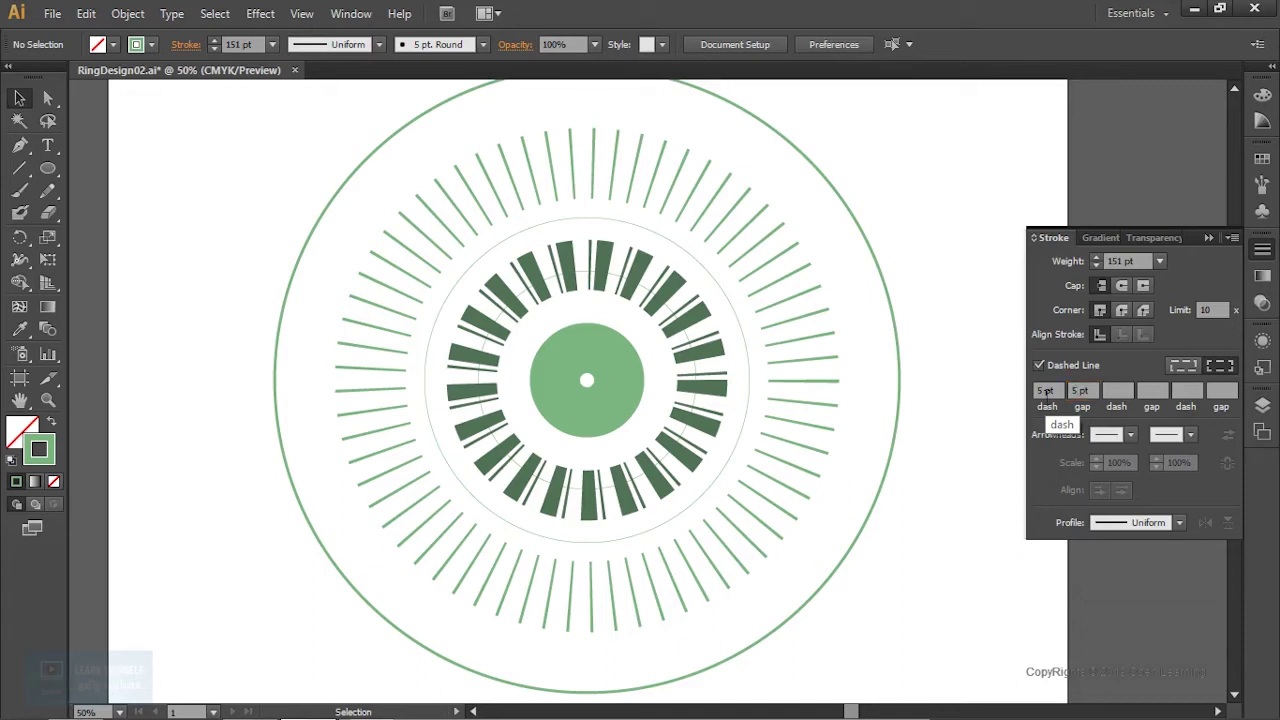
{"action": "left_click", "coordinate": [1080, 391]}
{"action": "type", "text": "50"}
{"action": "key", "text": "Return"}
{"action": "key", "text": "ctrl+minus"}
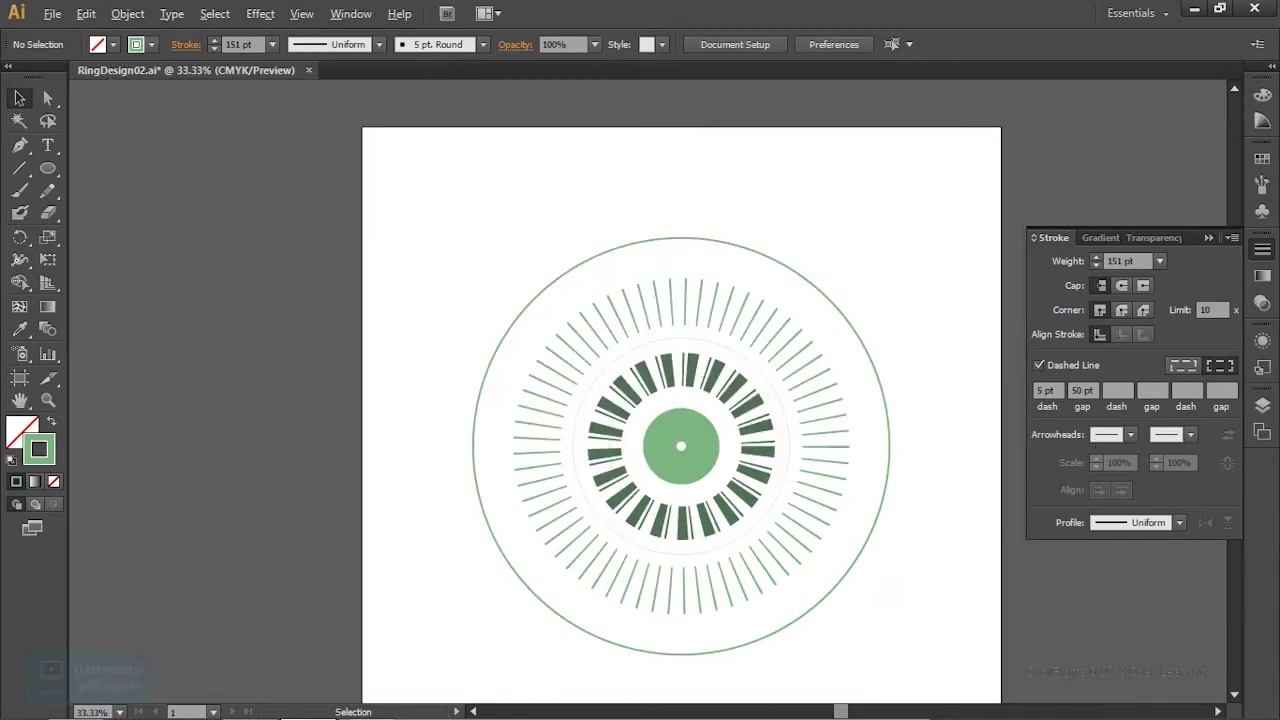
{"action": "key", "text": "ctrl+plus"}
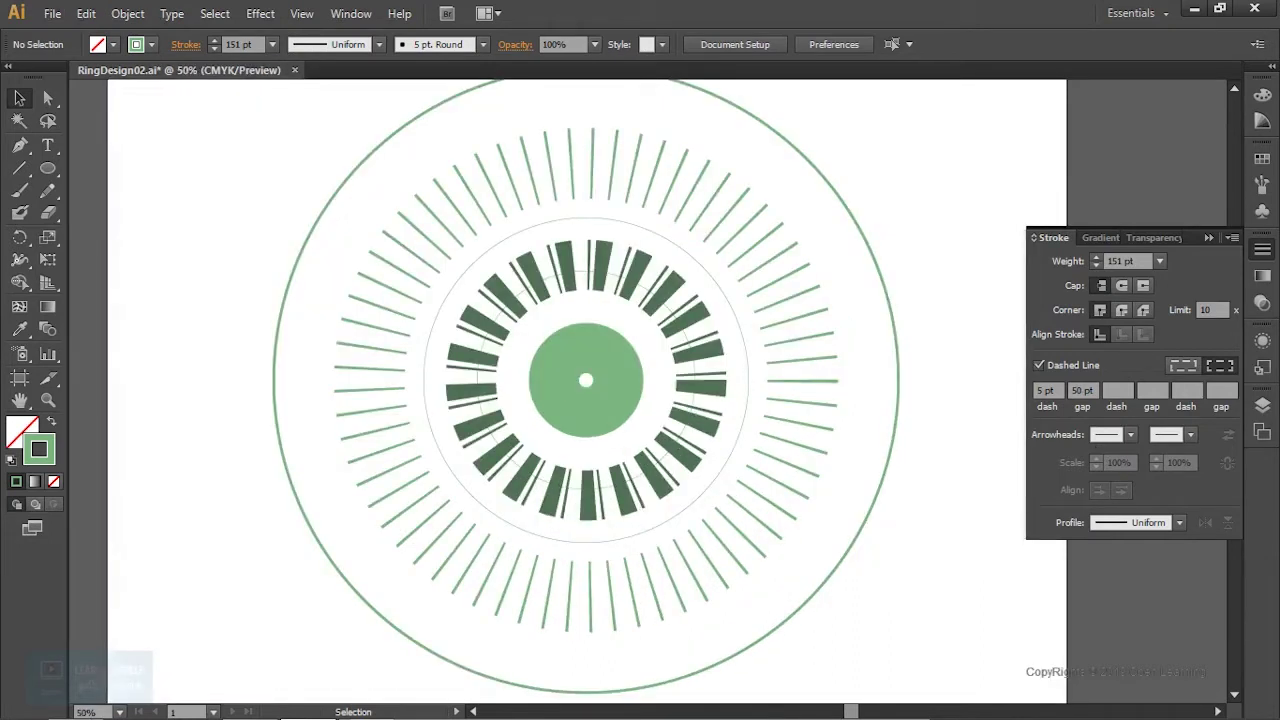
{"action": "left_click", "coordinate": [47, 168]}
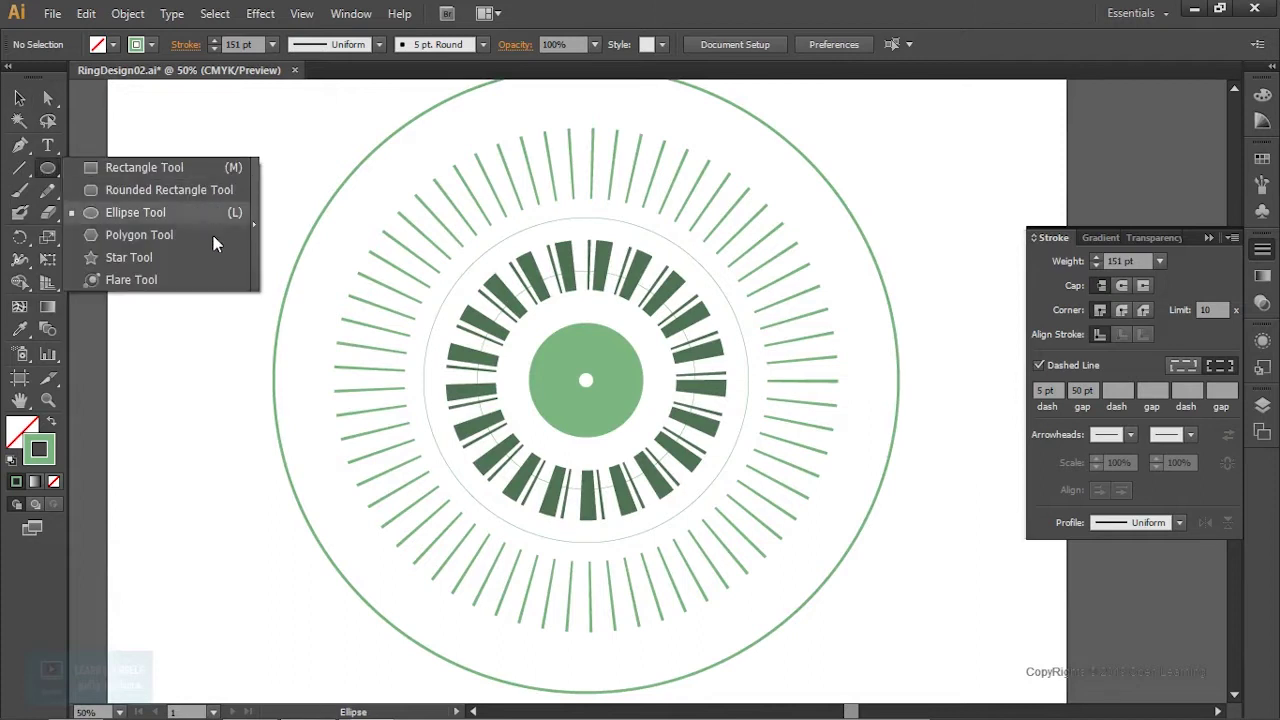
Step: Draw a three-point star triangle at the artboard's top-left and swap it to a solid green fill
{"action": "left_click", "coordinate": [152, 259]}
{"action": "key", "text": "ctrl+minus"}
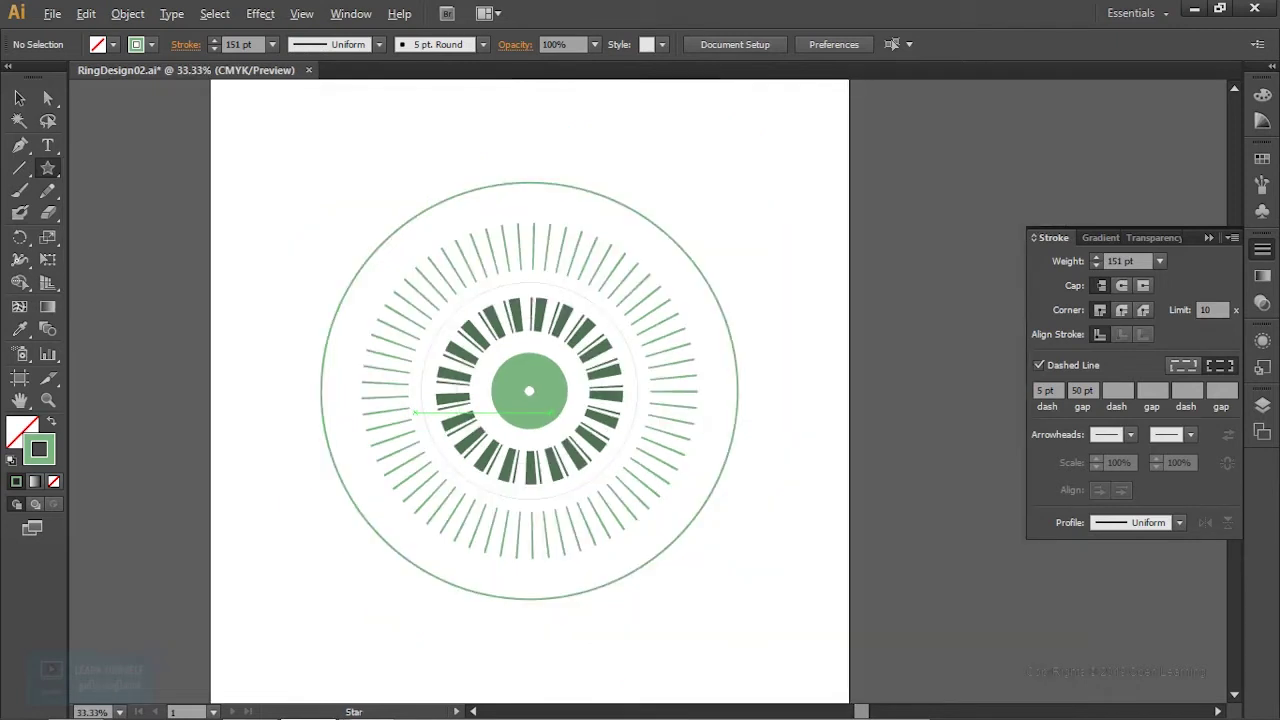
{"action": "left_click_drag", "start_coordinate": [304, 165], "coordinate": [342, 220]}
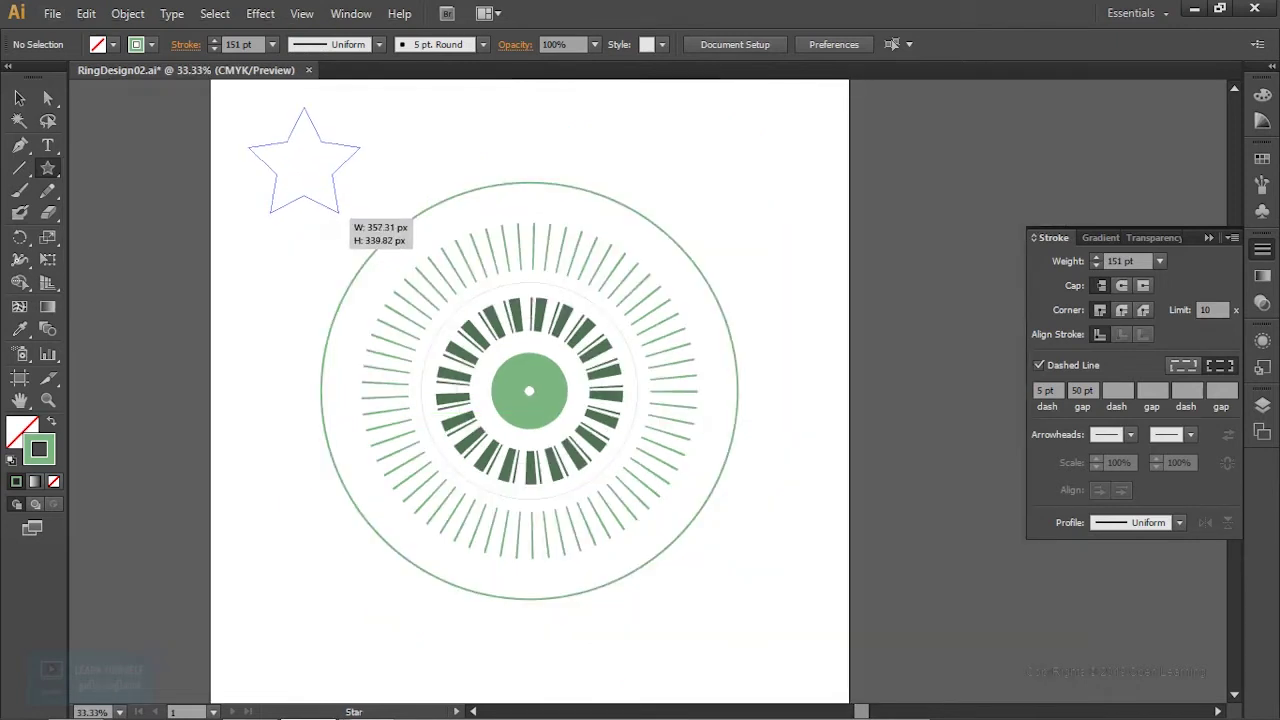
{"action": "left_click_drag", "start_coordinate": [342, 220], "coordinate": [334, 222]}
{"action": "key", "text": "Down"}
{"action": "key", "text": "Down"}
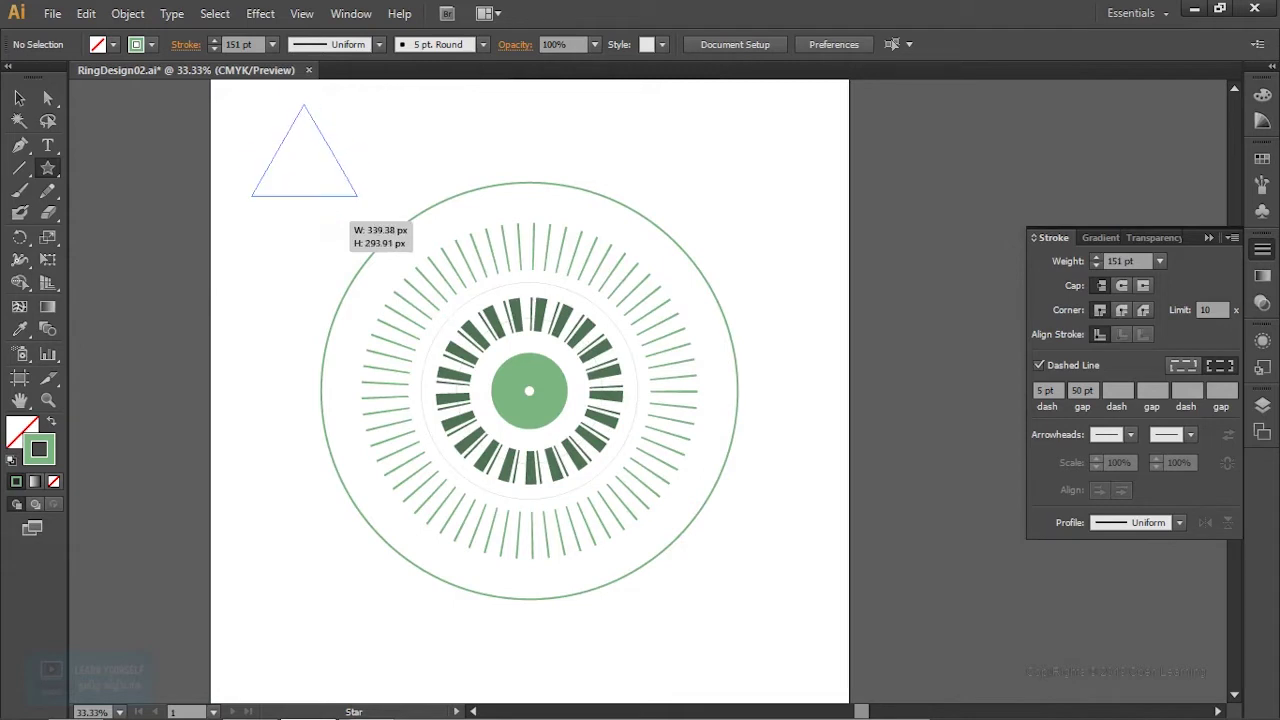
{"action": "left_click_drag", "start_coordinate": [357, 196], "coordinate": [431, 238]}
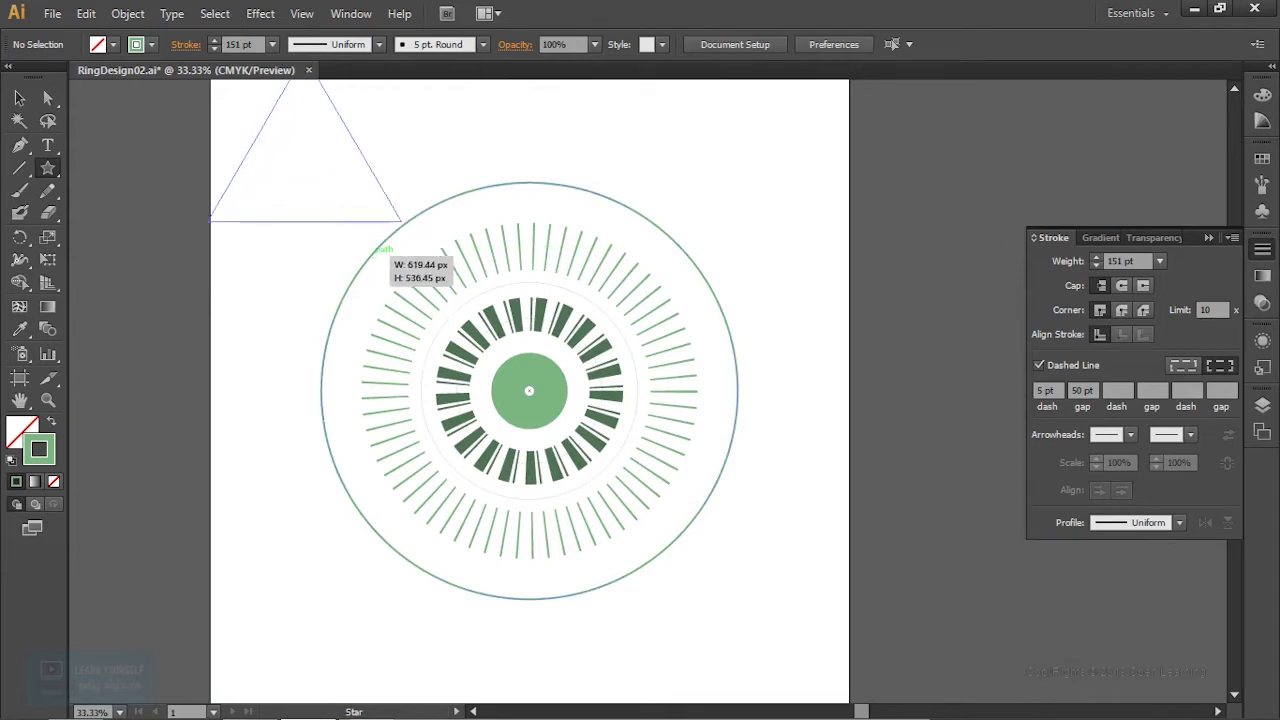
{"action": "mouse_move", "coordinate": [431, 238]}
{"action": "left_mouse_down"}
{"action": "mouse_move", "coordinate": [401, 222]}
{"action": "mouse_move", "coordinate": [378, 248]}
{"action": "left_mouse_up"}
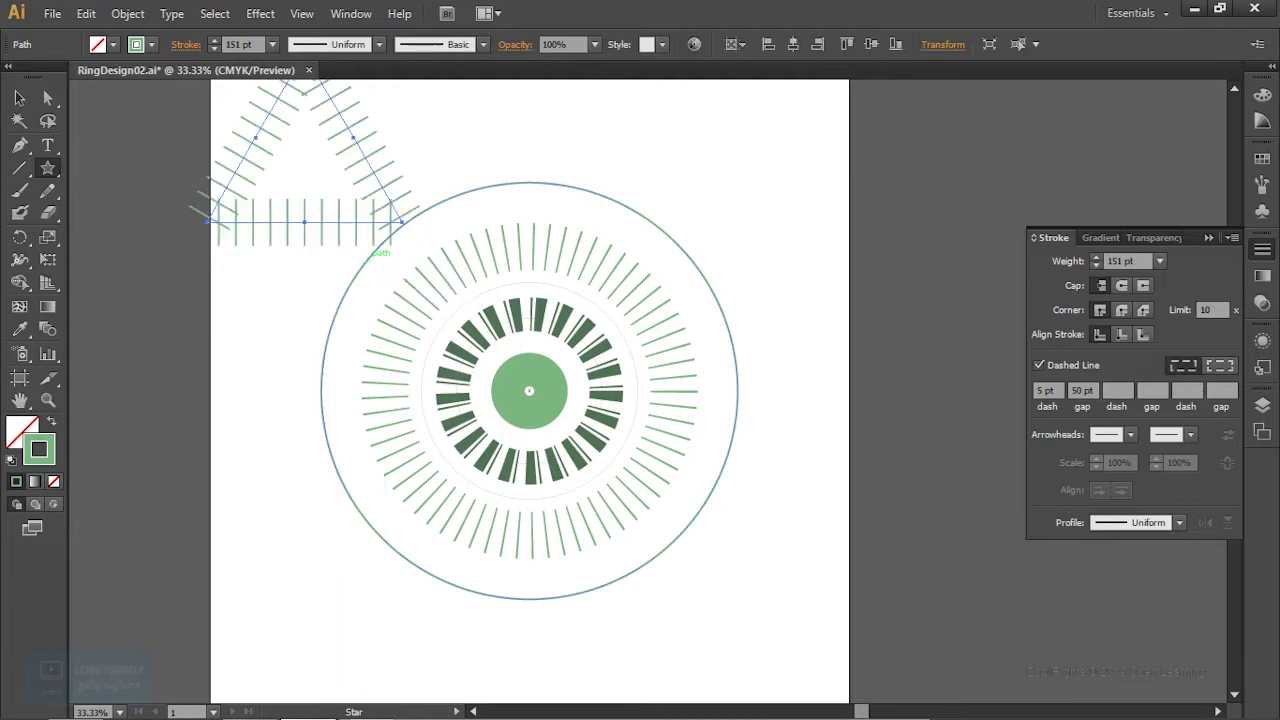
{"action": "left_click", "coordinate": [52, 421]}
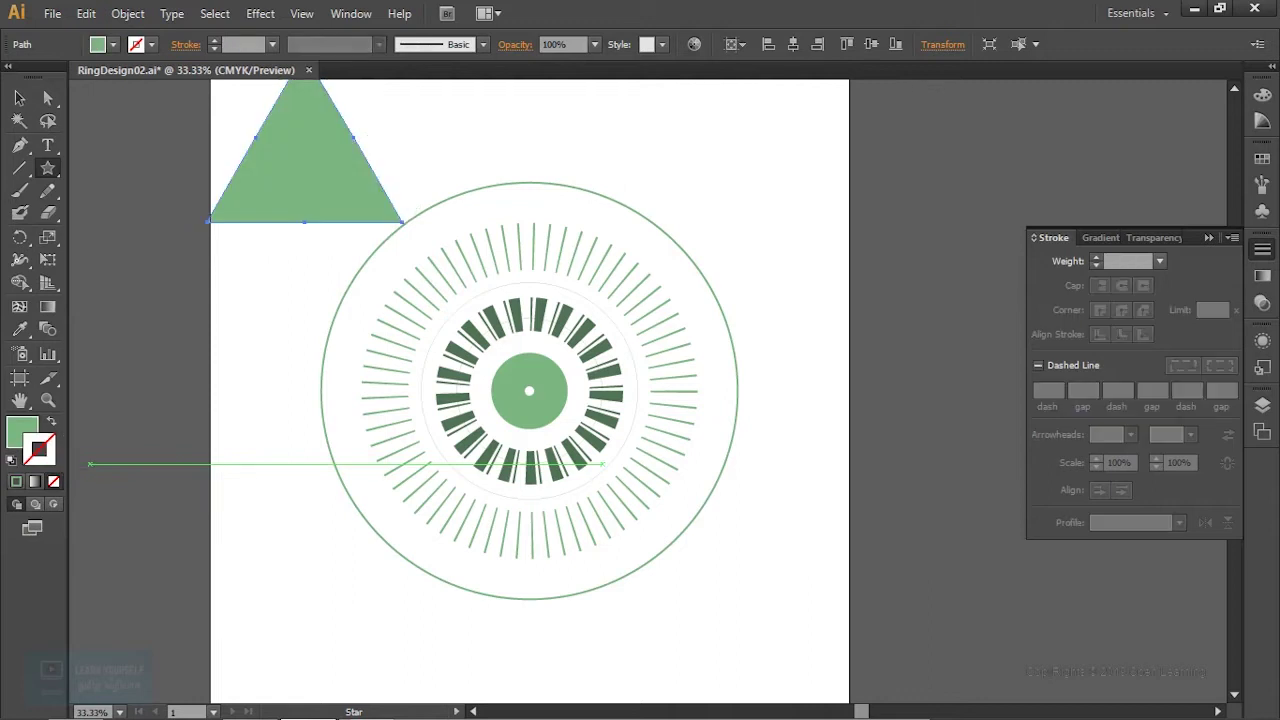
Step: Make the triangle an unfilled 5 pt green outline and nudge it up-left
{"action": "left_click", "coordinate": [52, 421]}
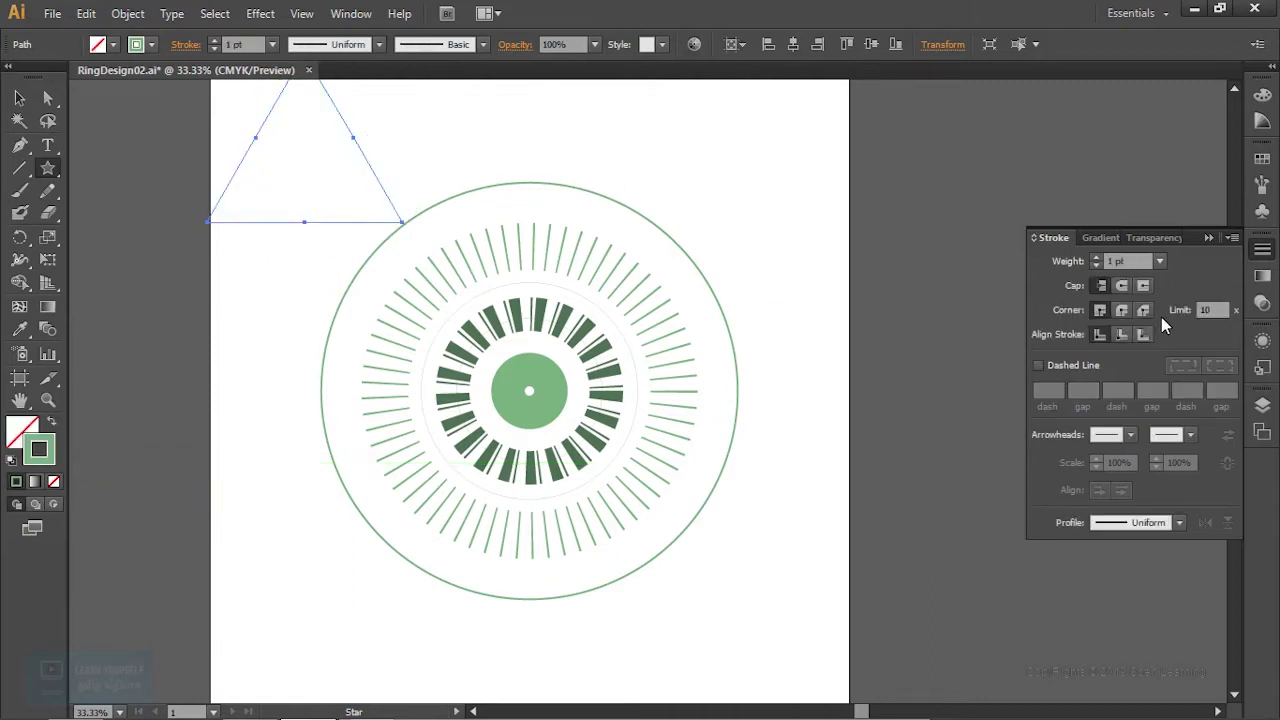
{"action": "left_click", "coordinate": [19, 97]}
{"action": "left_click", "coordinate": [1097, 257]}
{"action": "left_click", "coordinate": [1097, 257]}
{"action": "left_click", "coordinate": [1097, 257]}
{"action": "left_click", "coordinate": [1097, 257]}
{"action": "scroll", "coordinate": [518, 351], "scroll_direction": "up", "scroll_amount": 1}
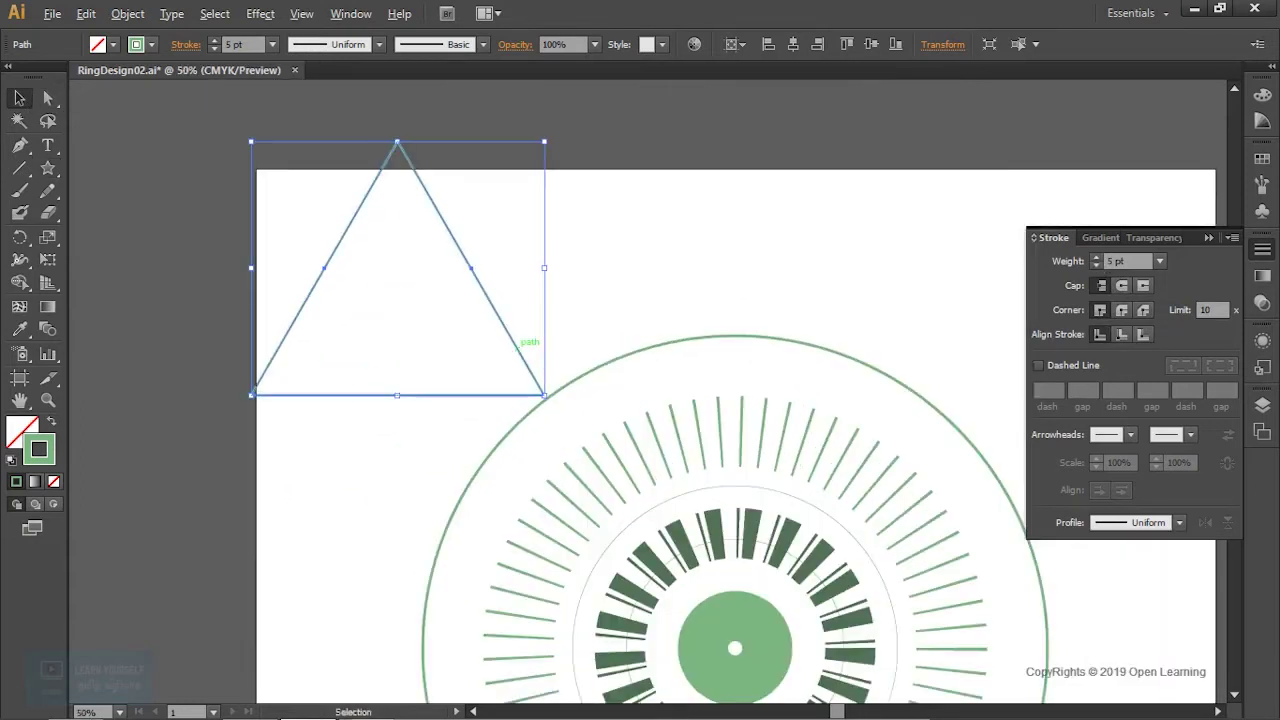
{"action": "mouse_move", "coordinate": [518, 351]}
{"action": "left_mouse_down"}
{"action": "mouse_move", "coordinate": [491, 334]}
{"action": "mouse_move", "coordinate": [515, 350]}
{"action": "left_mouse_up"}
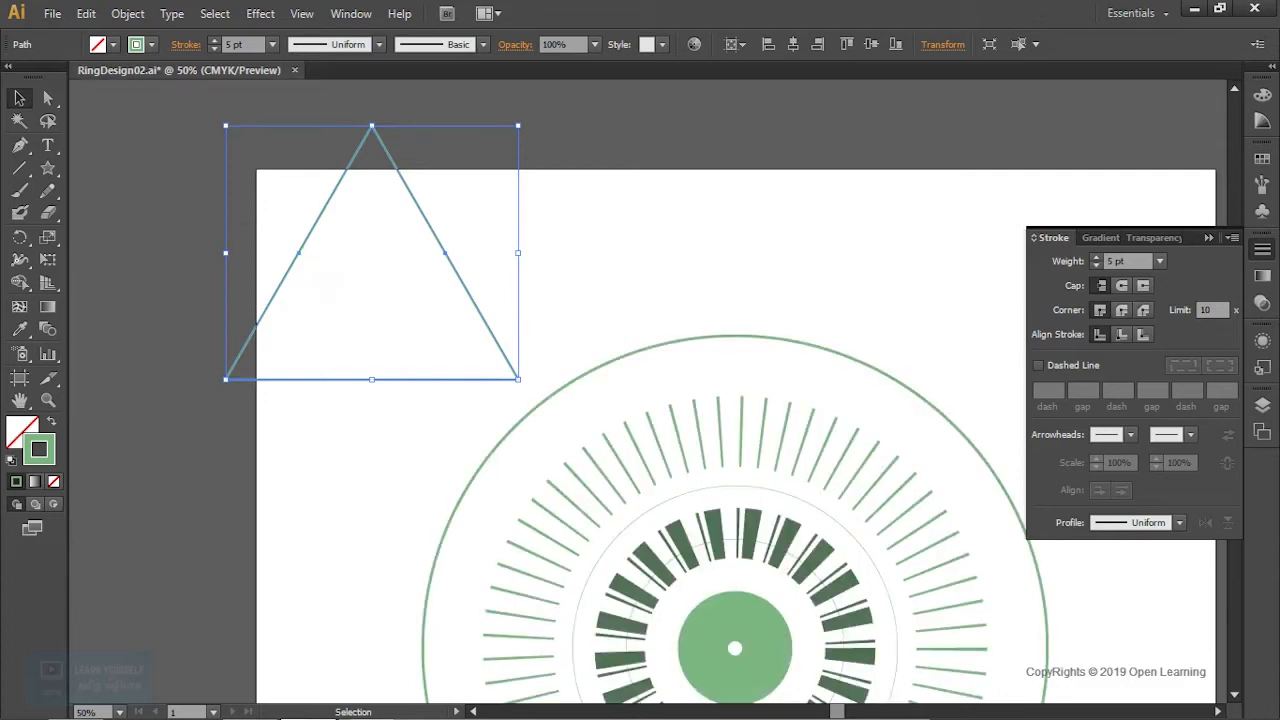
{"action": "left_click", "coordinate": [50, 97]}
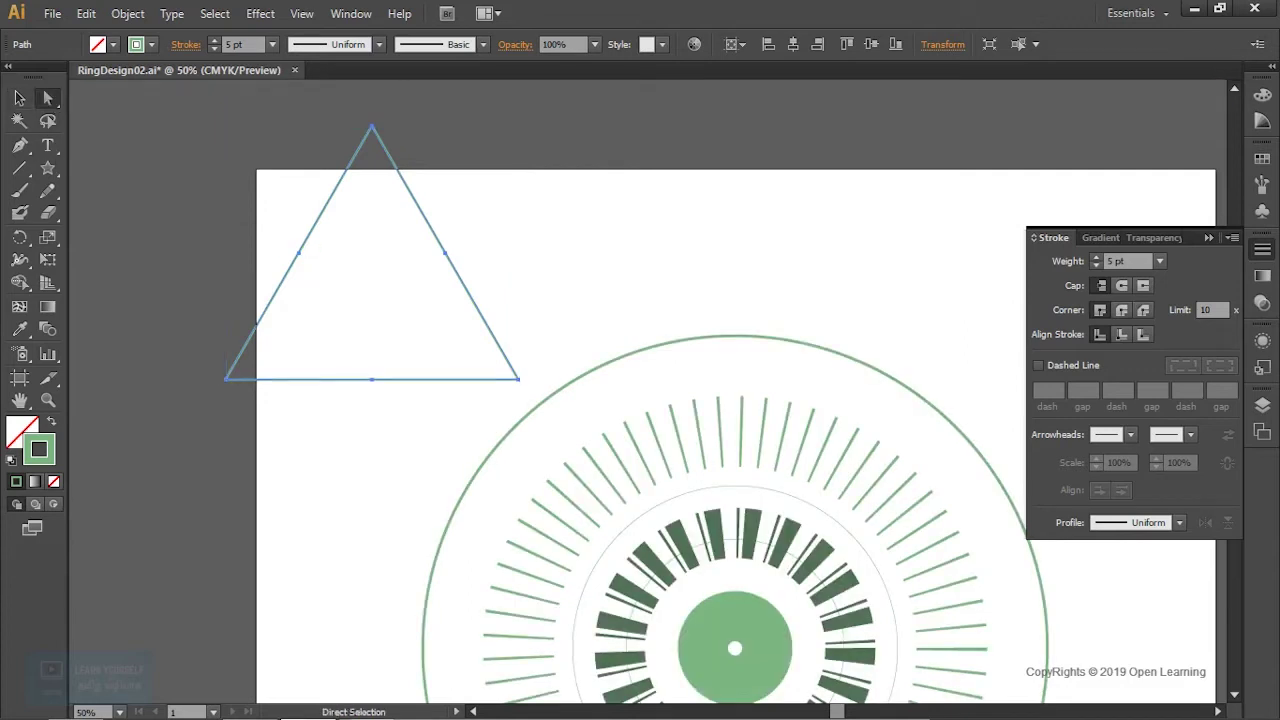
{"action": "left_click_drag", "start_coordinate": [268, 224], "coordinate": [334, 278]}
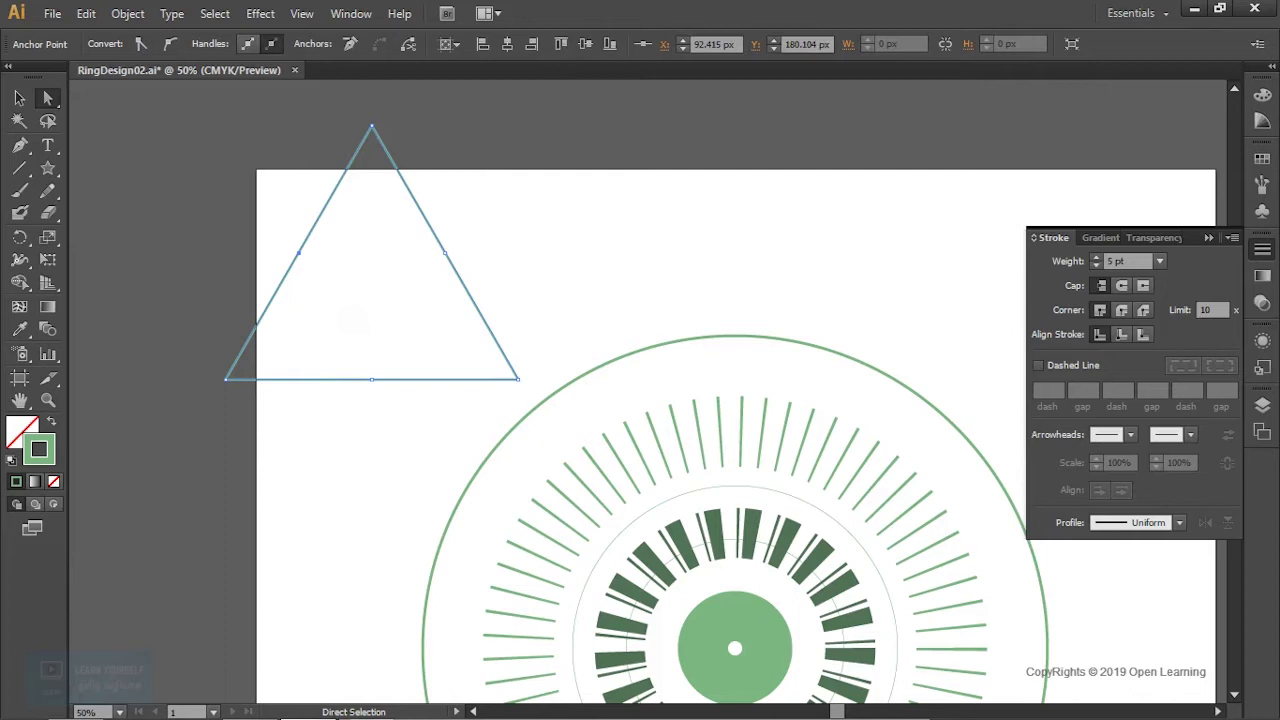
{"action": "left_click", "coordinate": [170, 43]}
{"action": "mouse_move", "coordinate": [298, 253]}
{"action": "left_mouse_down"}
{"action": "mouse_move", "coordinate": [243, 225]}
{"action": "mouse_move", "coordinate": [256, 209]}
{"action": "left_mouse_up"}
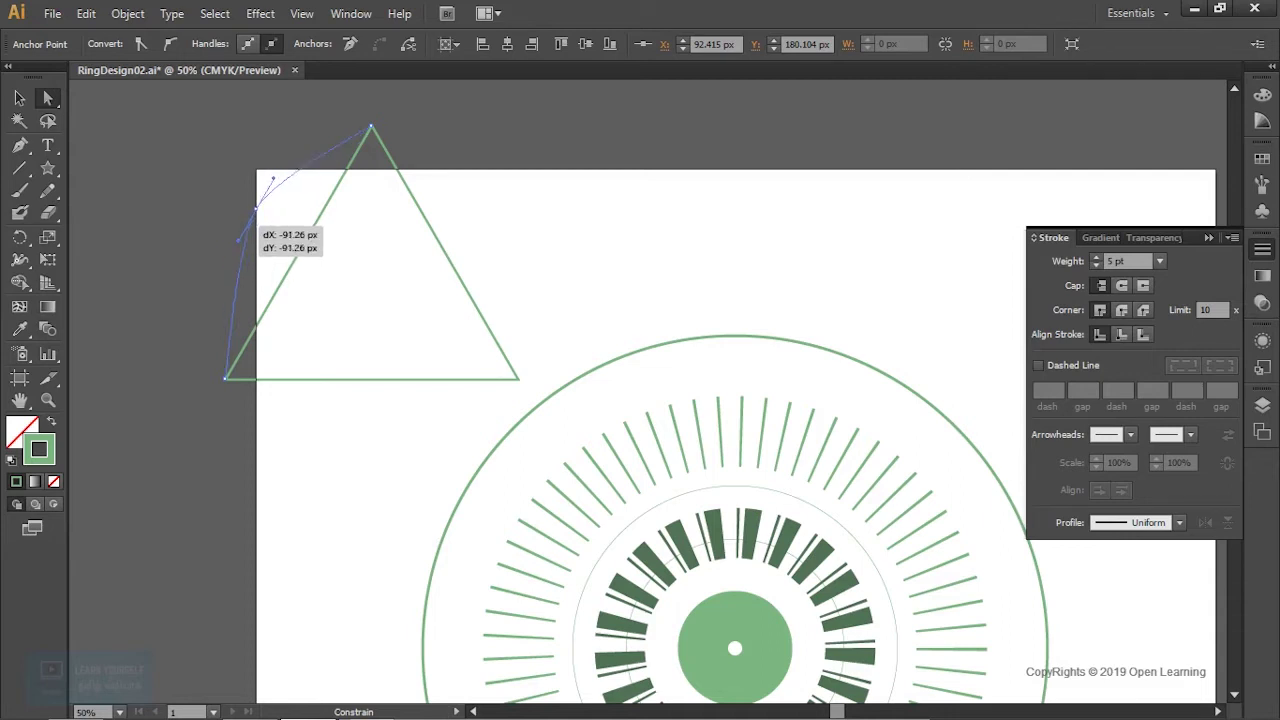
{"action": "left_click_drag", "start_coordinate": [256, 209], "coordinate": [256, 209]}
{"action": "key", "text": "ctrl+z"}
{"action": "key", "text": "ctrl+z"}
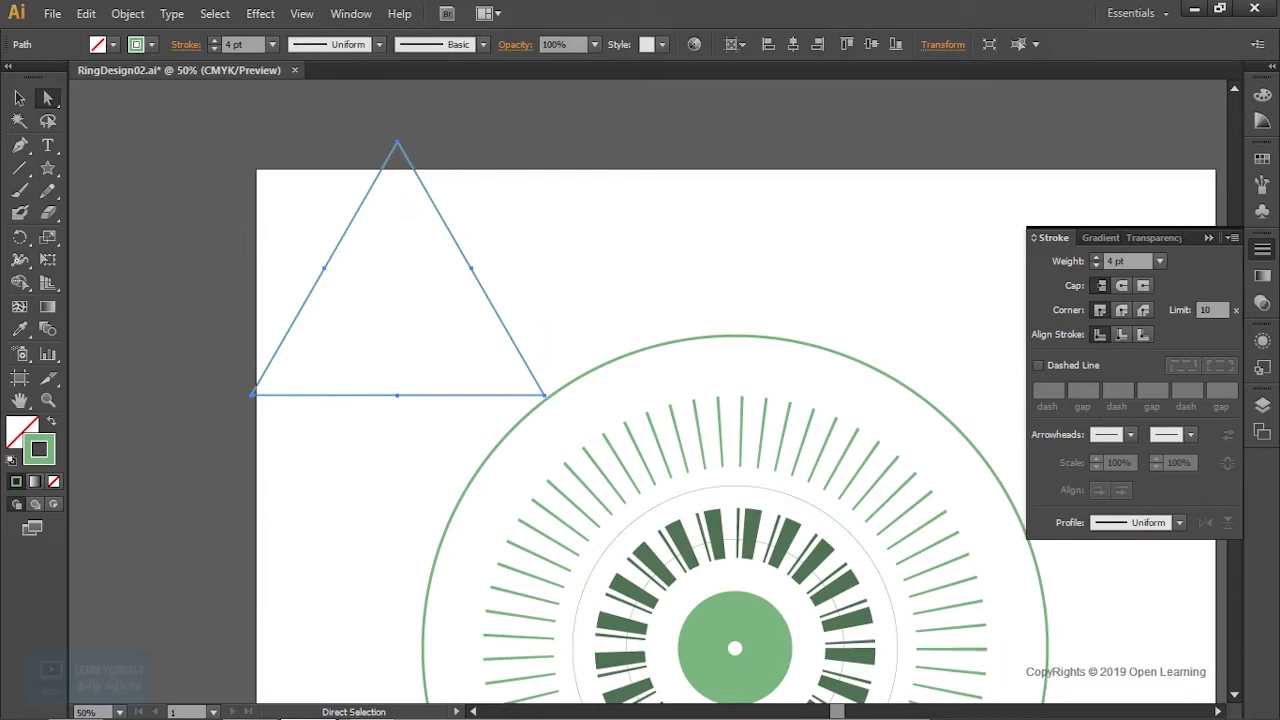
{"action": "key", "text": "q"}
{"action": "left_click", "coordinate": [19, 98]}
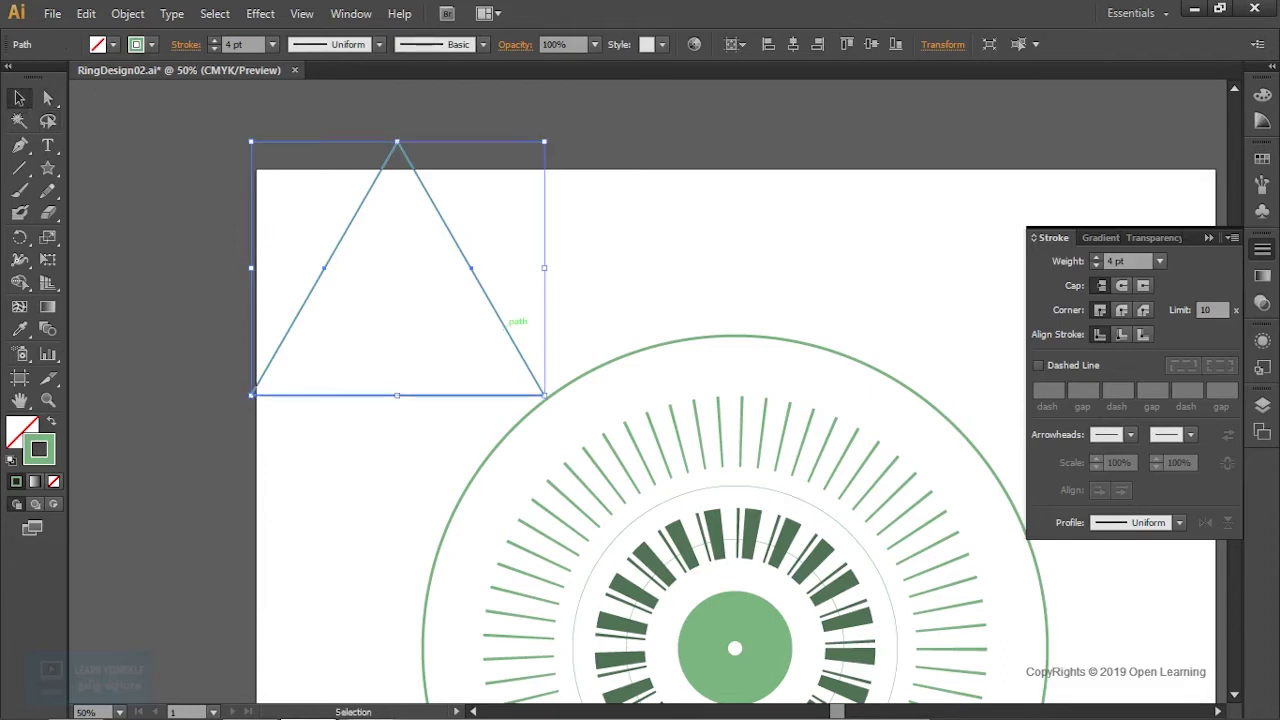
{"action": "key", "text": "Delete"}
Step: Draw a circle with the Ellipse tool at the artboard's upper left
{"action": "left_click", "coordinate": [47, 168]}
{"action": "left_click", "coordinate": [140, 212]}
{"action": "left_click_drag", "start_coordinate": [277, 224], "coordinate": [535, 482]}
{"action": "scroll", "coordinate": [455, 473], "scroll_direction": "up", "scroll_amount": 2}
{"action": "scroll", "coordinate": [455, 473], "scroll_direction": "down", "scroll_amount": 1}
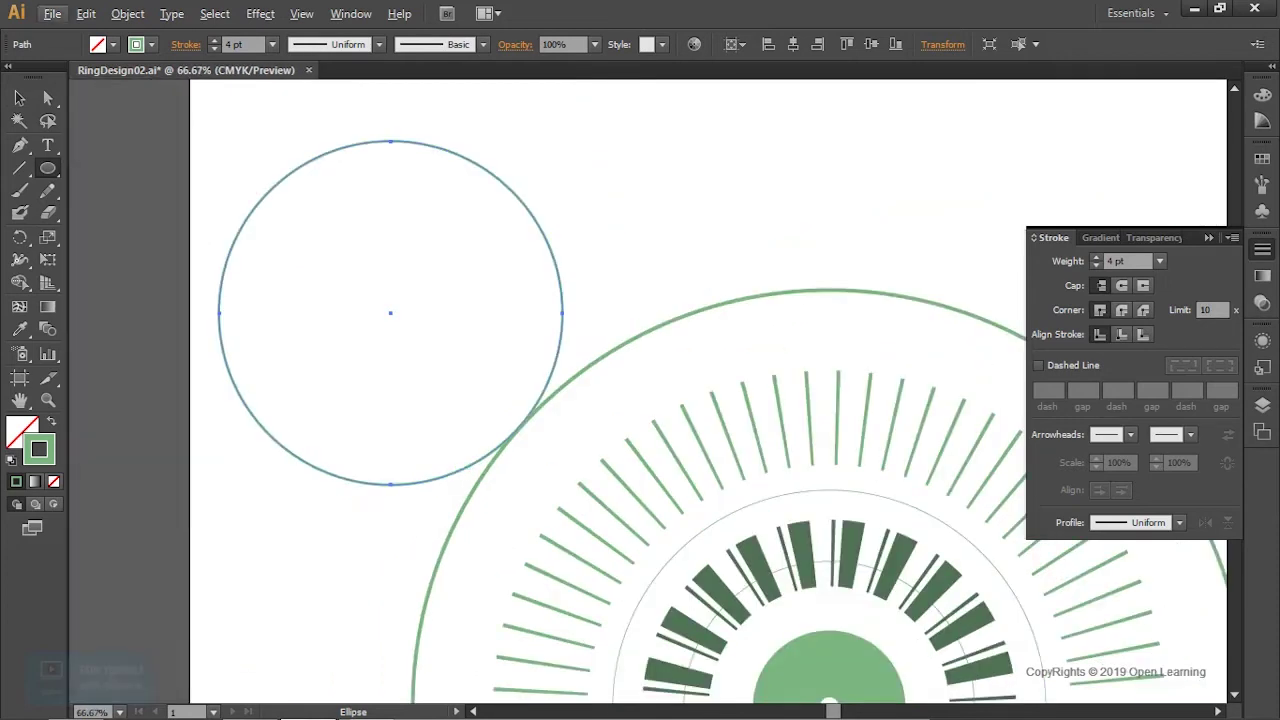
Step: Delete the circle's right and bottom anchor points, leaving a quarter arc
{"action": "left_click", "coordinate": [19, 97]}
{"action": "left_click", "coordinate": [48, 97]}
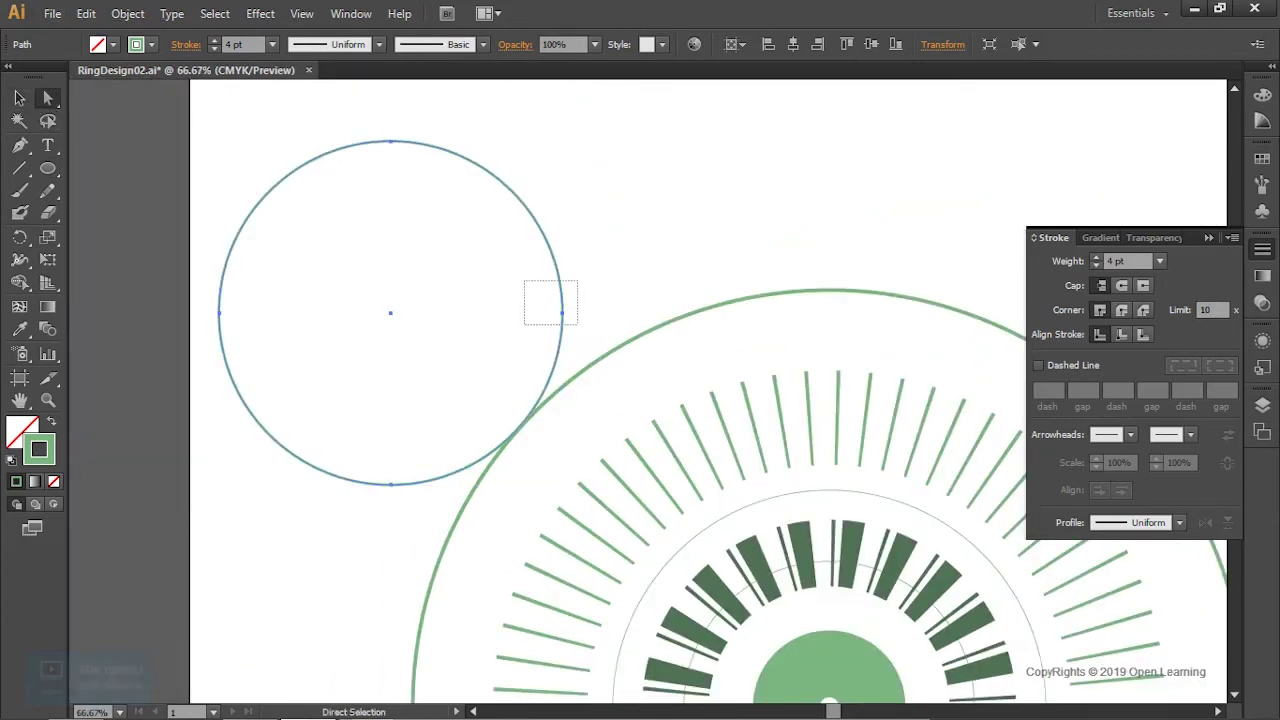
{"action": "left_click", "coordinate": [562, 313]}
{"action": "key", "text": "Delete"}
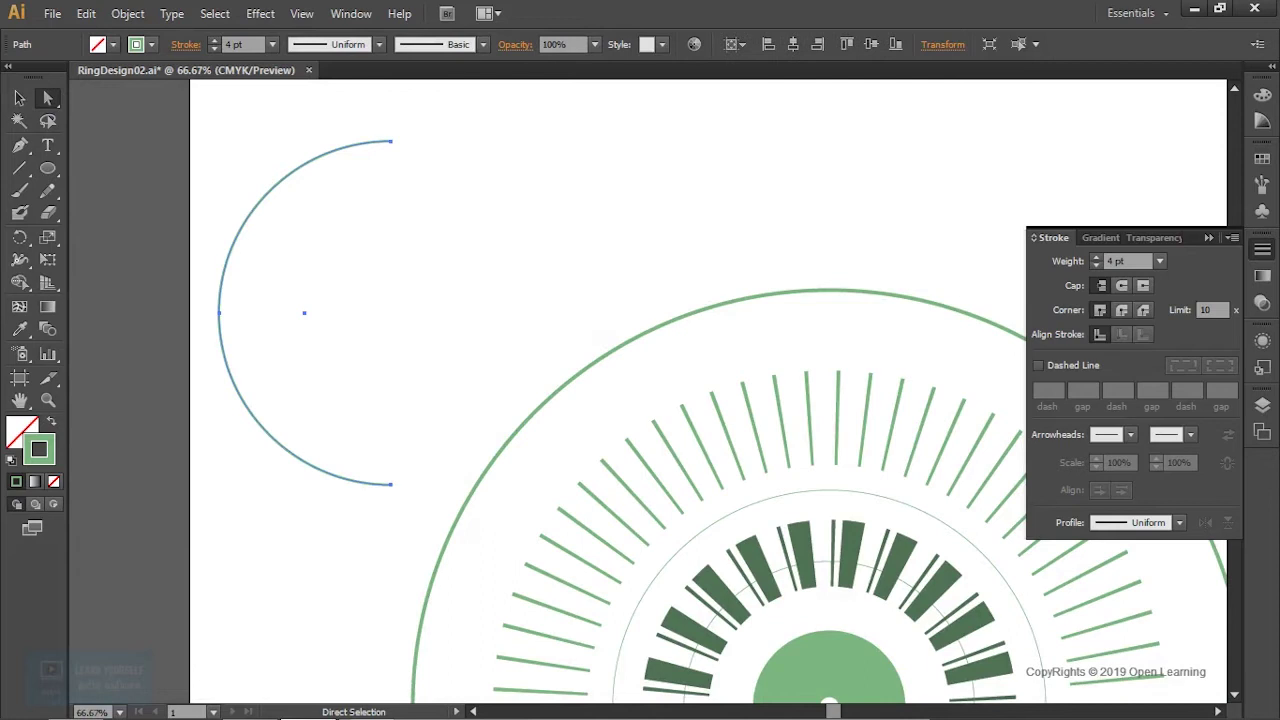
{"action": "left_click_drag", "start_coordinate": [360, 455], "coordinate": [404, 514]}
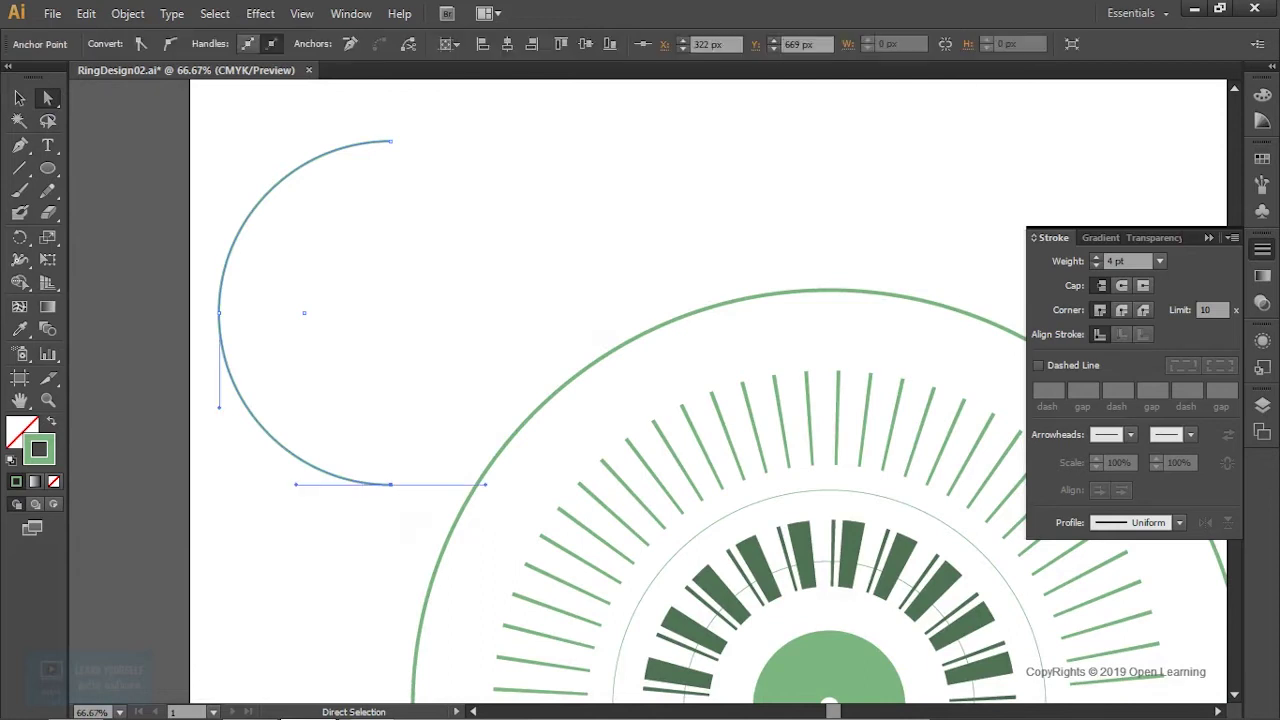
{"action": "key", "text": "Delete"}
{"action": "key", "text": "ctrl+1"}
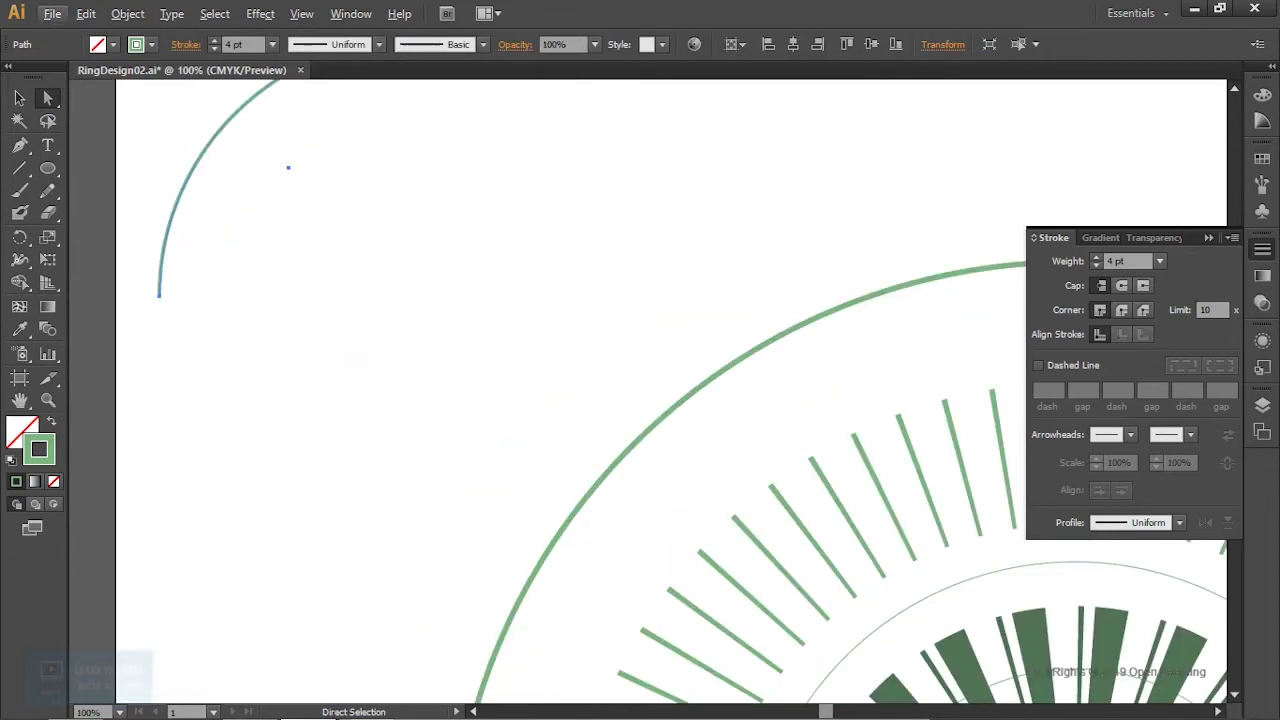
{"action": "scroll", "coordinate": [708, 390], "scroll_direction": "up", "scroll_amount": 3}
Step: Close the arc back into a full circle with the Pen tool
{"action": "left_click", "coordinate": [20, 145]}
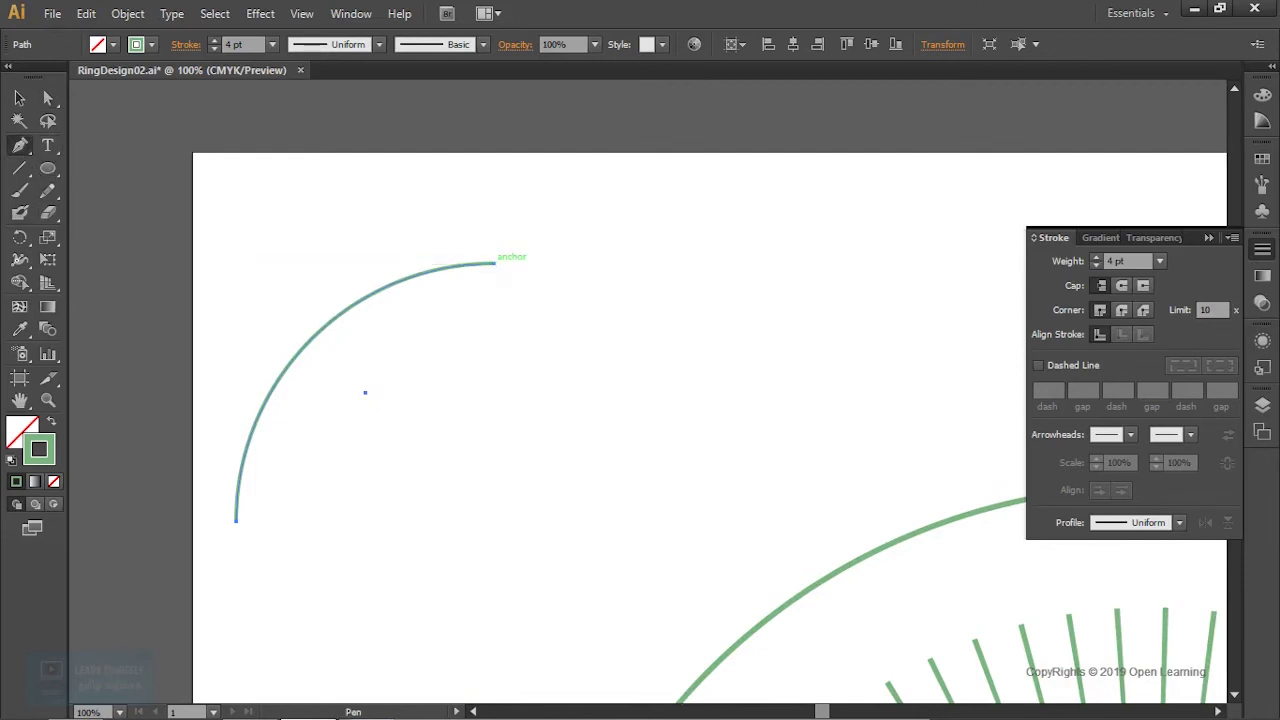
{"action": "key", "text": "alt"}
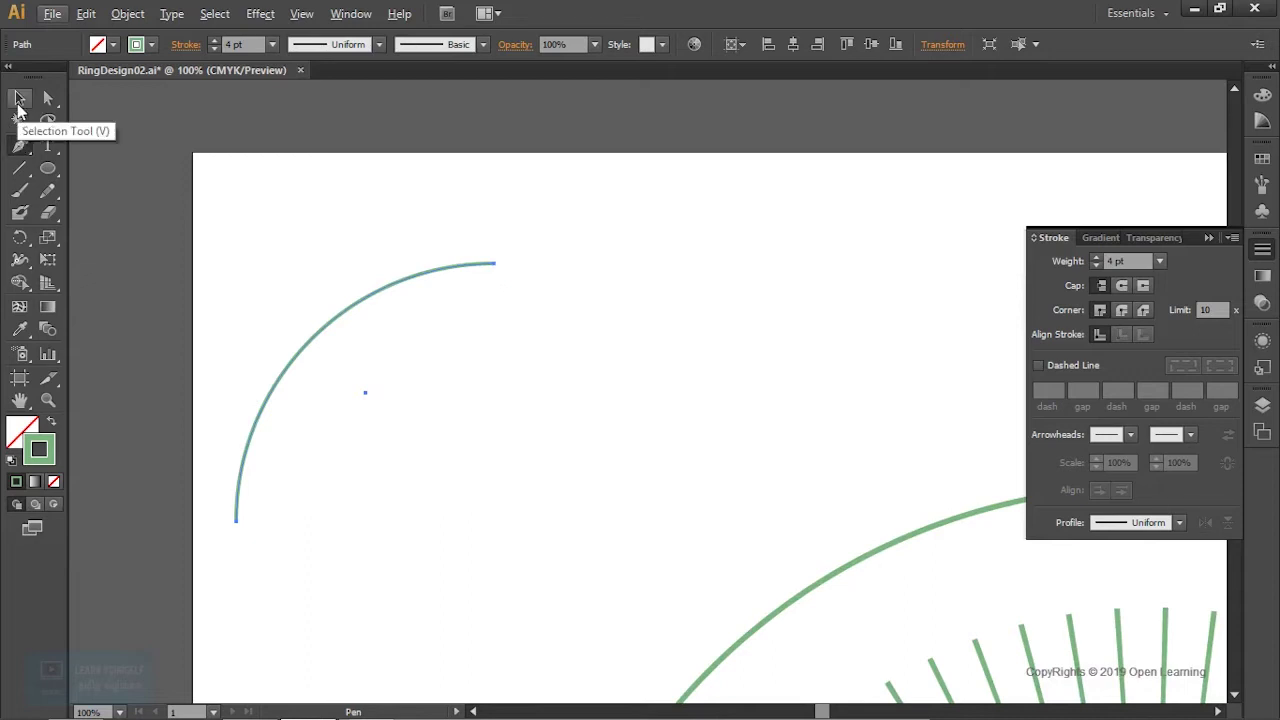
{"action": "left_click_drag", "start_coordinate": [236, 520], "coordinate": [236, 662]}
{"action": "left_click_drag", "start_coordinate": [751, 520], "coordinate": [751, 378]}
{"action": "left_click", "coordinate": [494, 263]}
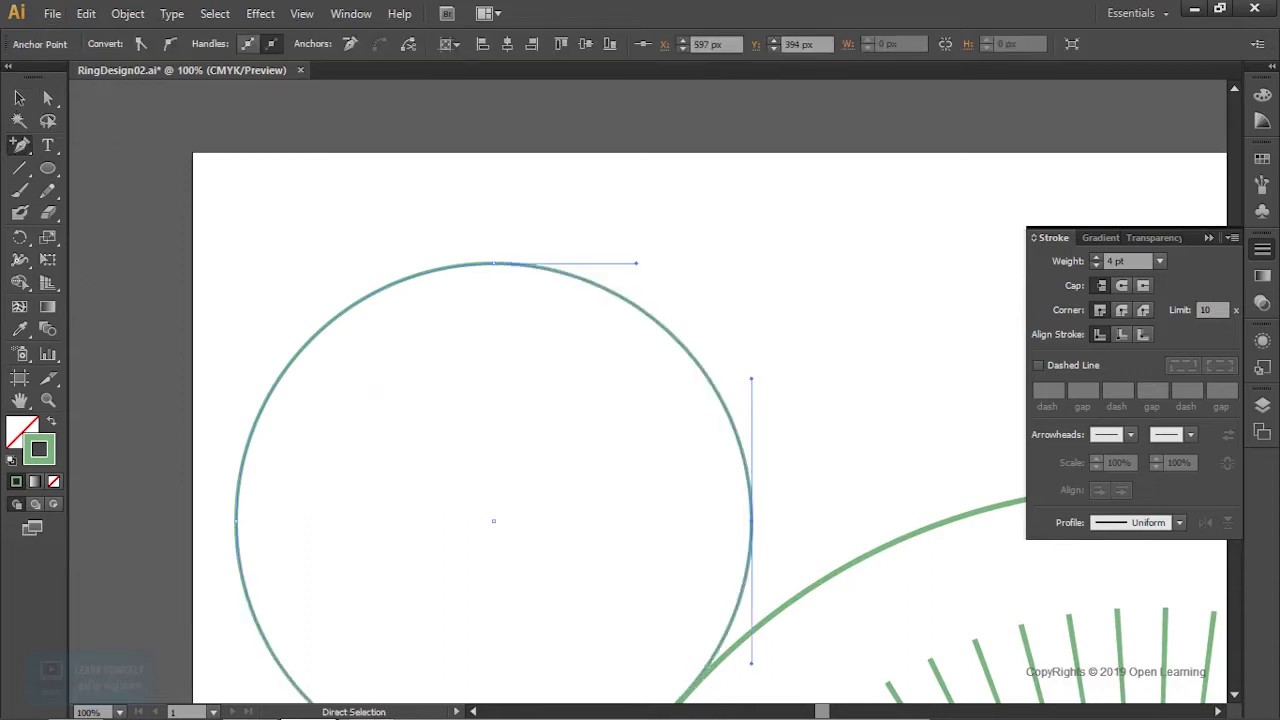
{"action": "key", "text": "ctrl+minus"}
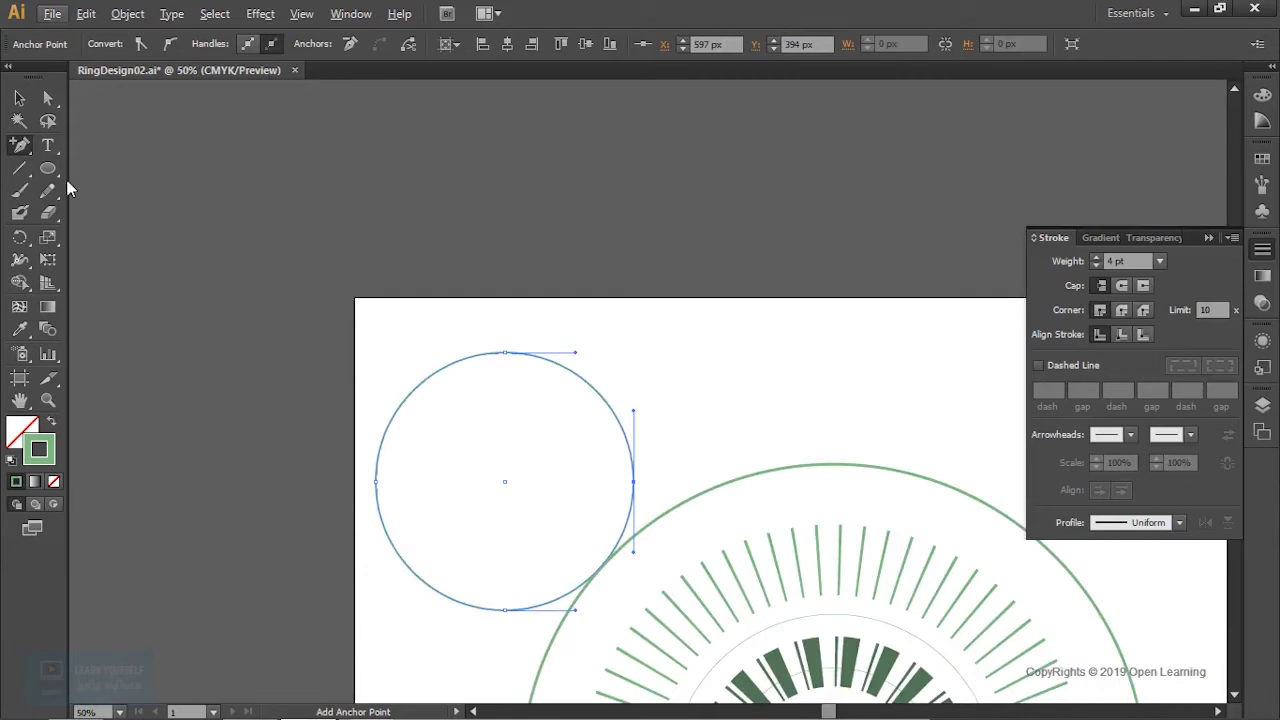
{"action": "left_click", "coordinate": [56, 170]}
{"action": "left_click", "coordinate": [144, 167]}
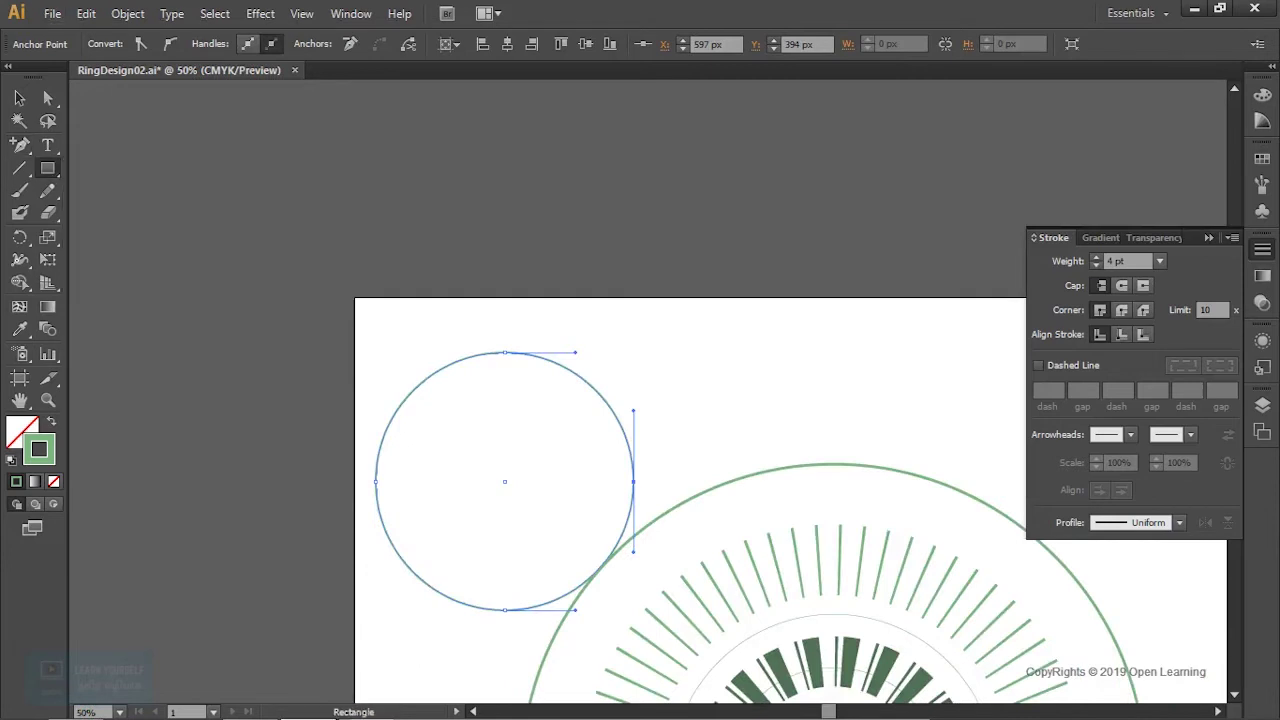
Step: Draw a tall rectangle up from the circle's centre and a wide one across its lower half
{"action": "scroll", "coordinate": [690, 500], "scroll_direction": "up", "scroll_amount": 3}
{"action": "key", "text": "ctrl+plus"}
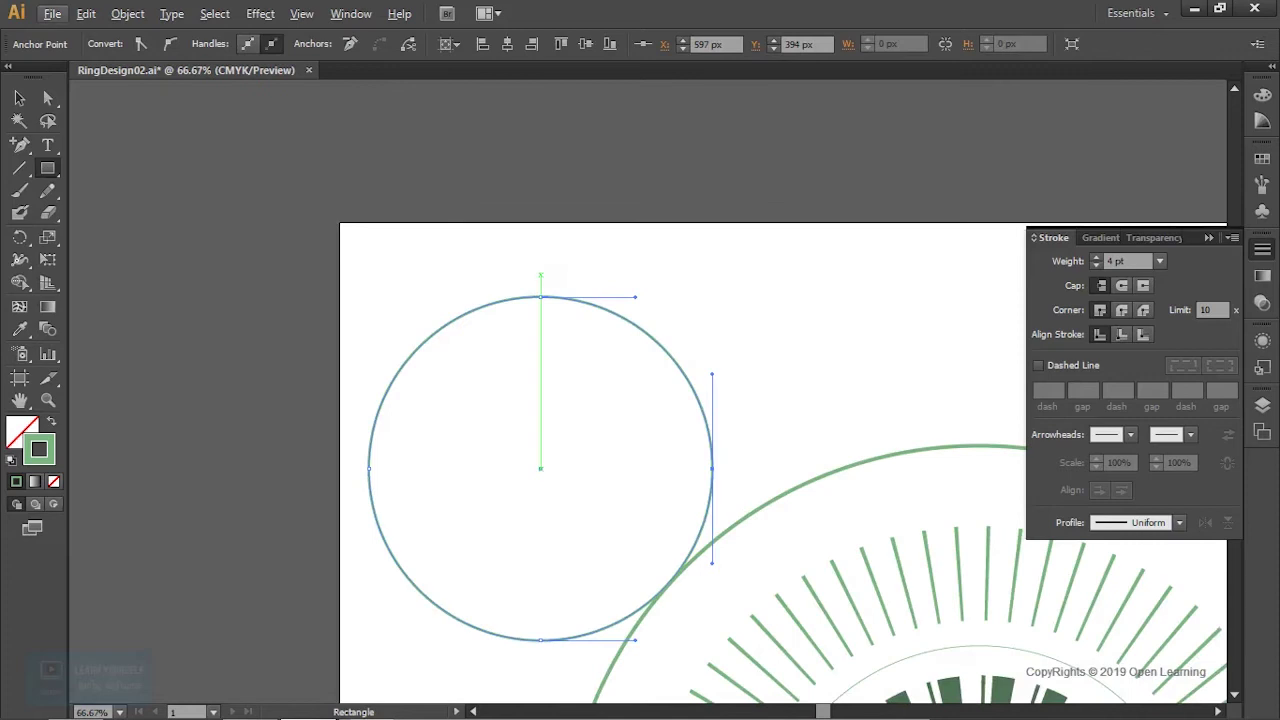
{"action": "mouse_move", "coordinate": [540, 274]}
{"action": "left_mouse_down"}
{"action": "mouse_move", "coordinate": [678, 695]}
{"action": "mouse_move", "coordinate": [721, 649]}
{"action": "left_mouse_up"}
{"action": "left_click_drag", "start_coordinate": [335, 468], "coordinate": [668, 674]}
{"action": "key", "text": "q"}
{"action": "key", "text": "v"}
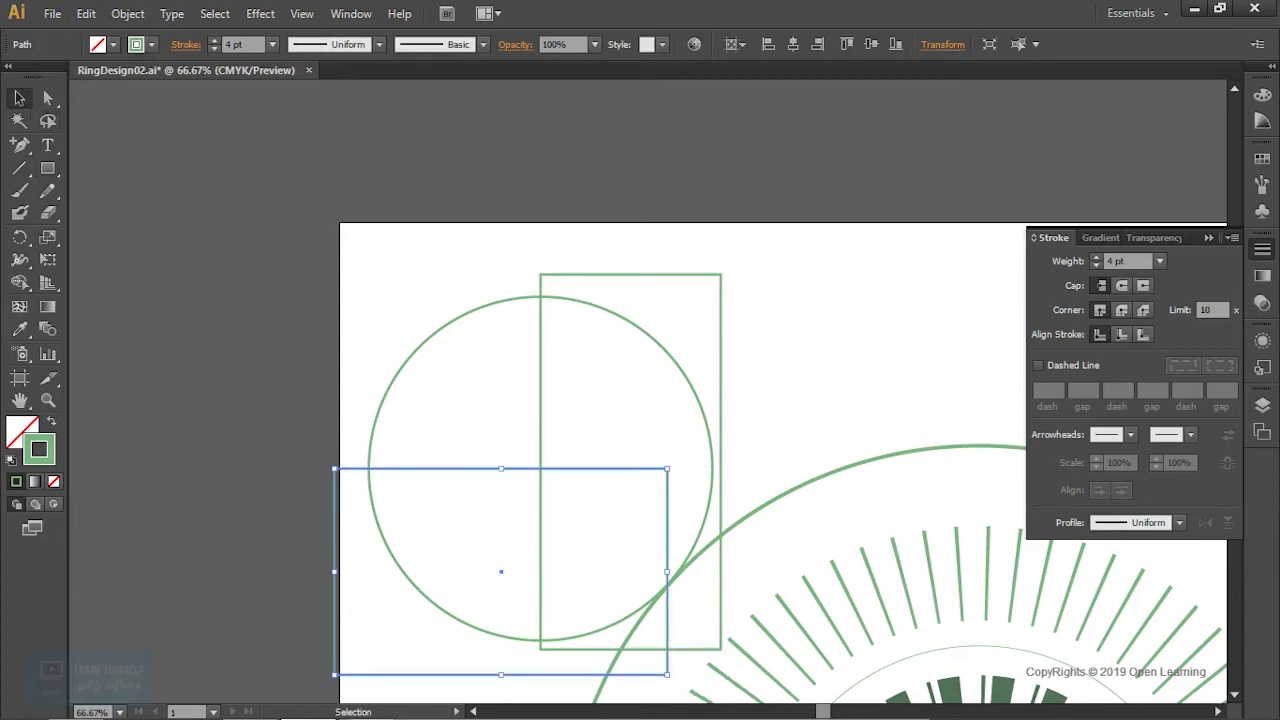
{"action": "left_click", "coordinate": [351, 14]}
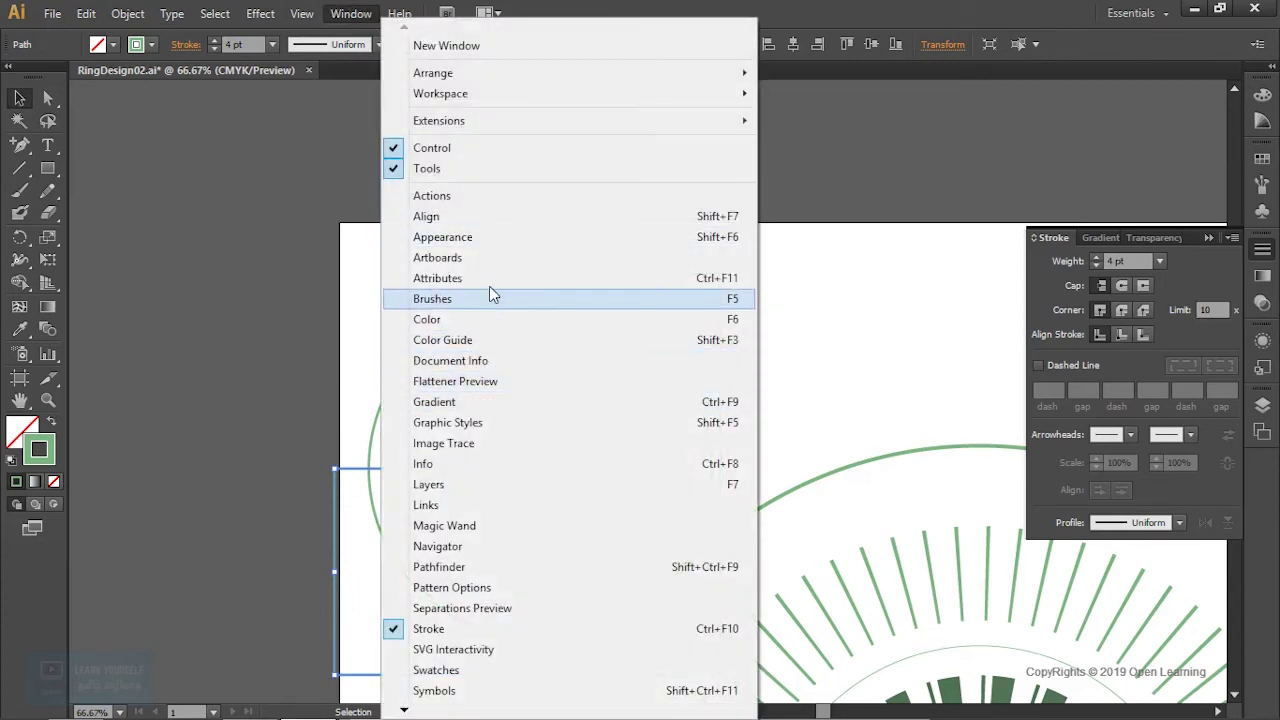
Step: Subtract both rectangles from the circle with Pathfinder Minus Front, leaving a quarter-circle wedge
{"action": "left_click", "coordinate": [508, 566]}
{"action": "key", "text": "ctrl+1"}
{"action": "left_click", "coordinate": [619, 376], "text": "shift"}
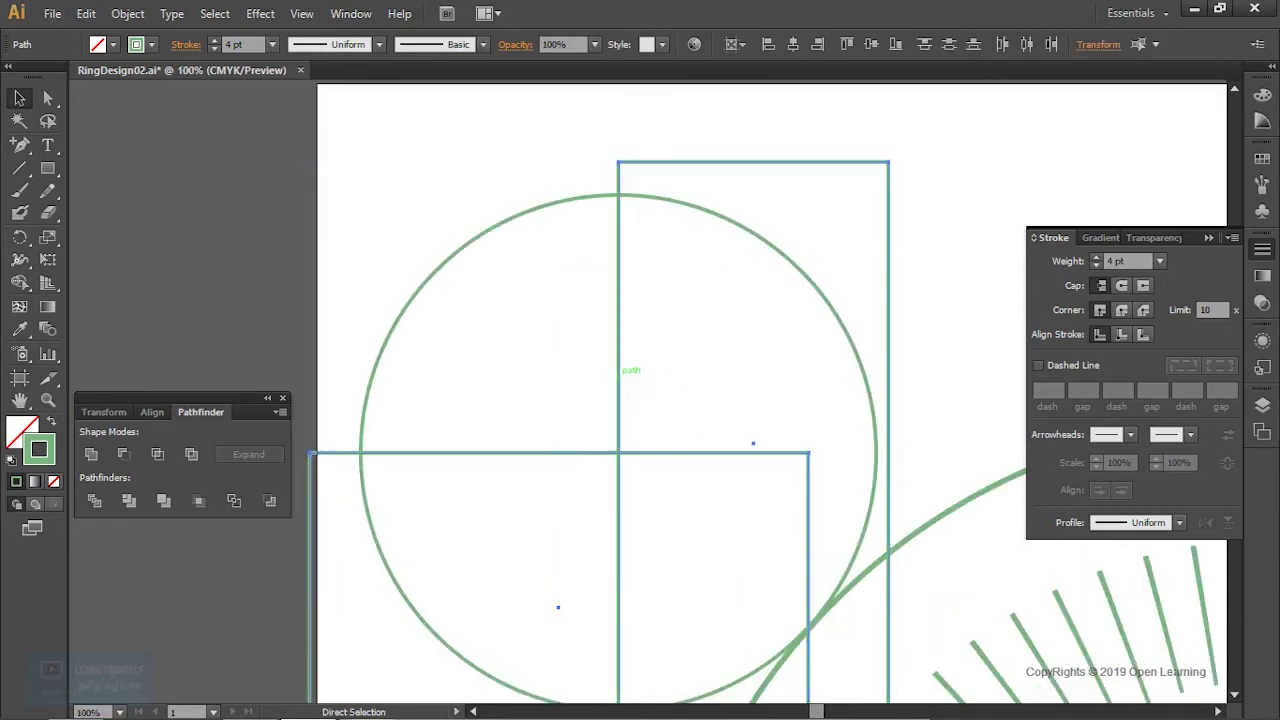
{"action": "key", "text": "ctrl+shift+a"}
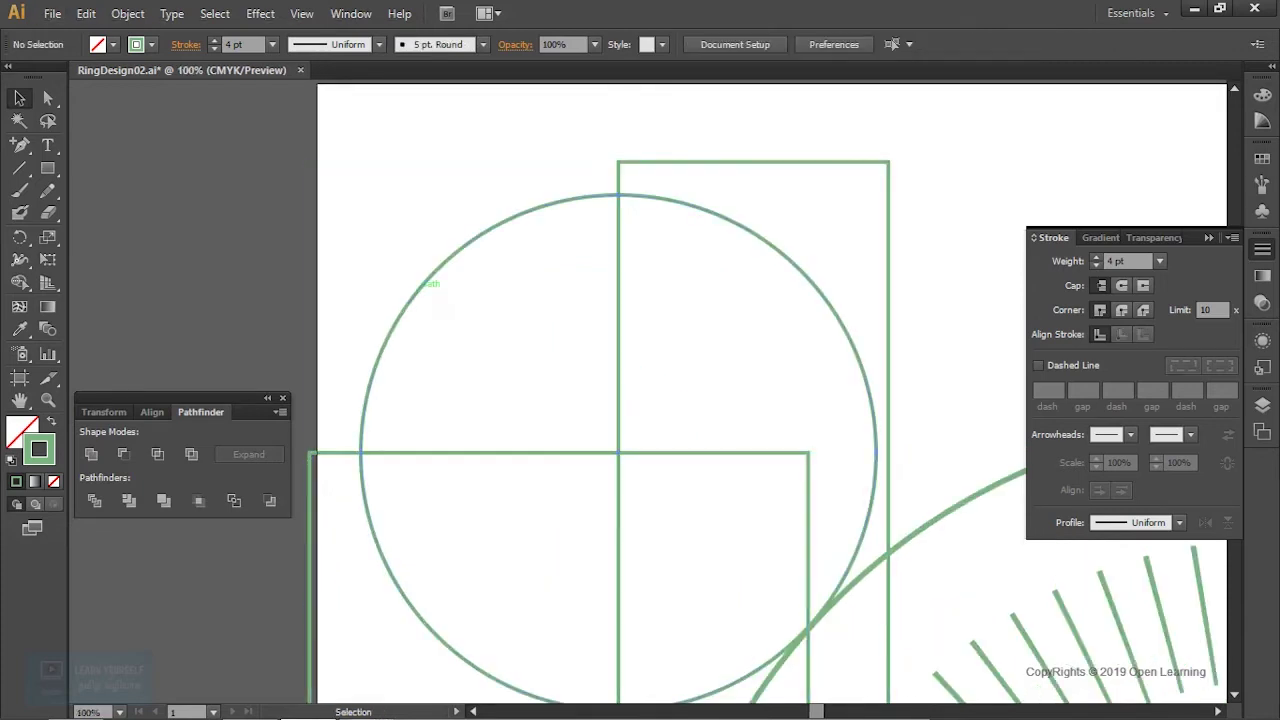
{"action": "left_click", "coordinate": [416, 290], "text": "shift"}
{"action": "left_click", "coordinate": [640, 161], "text": "shift"}
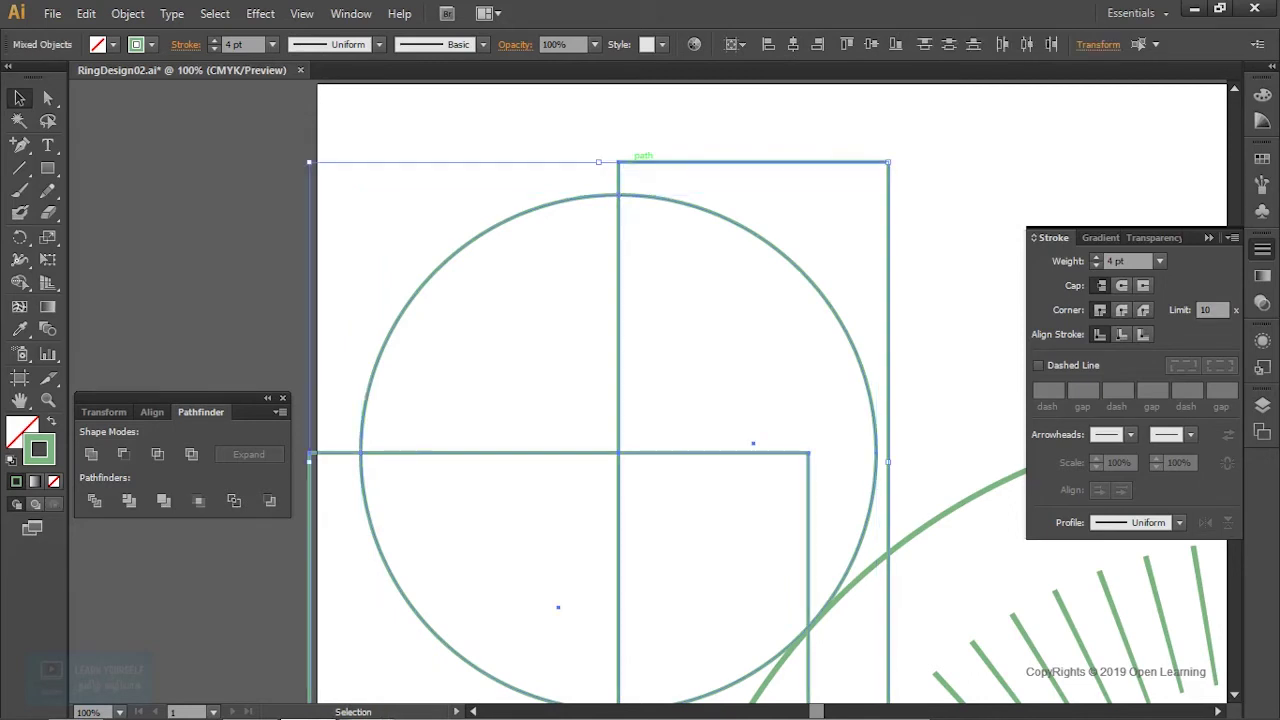
{"action": "left_click", "coordinate": [92, 454]}
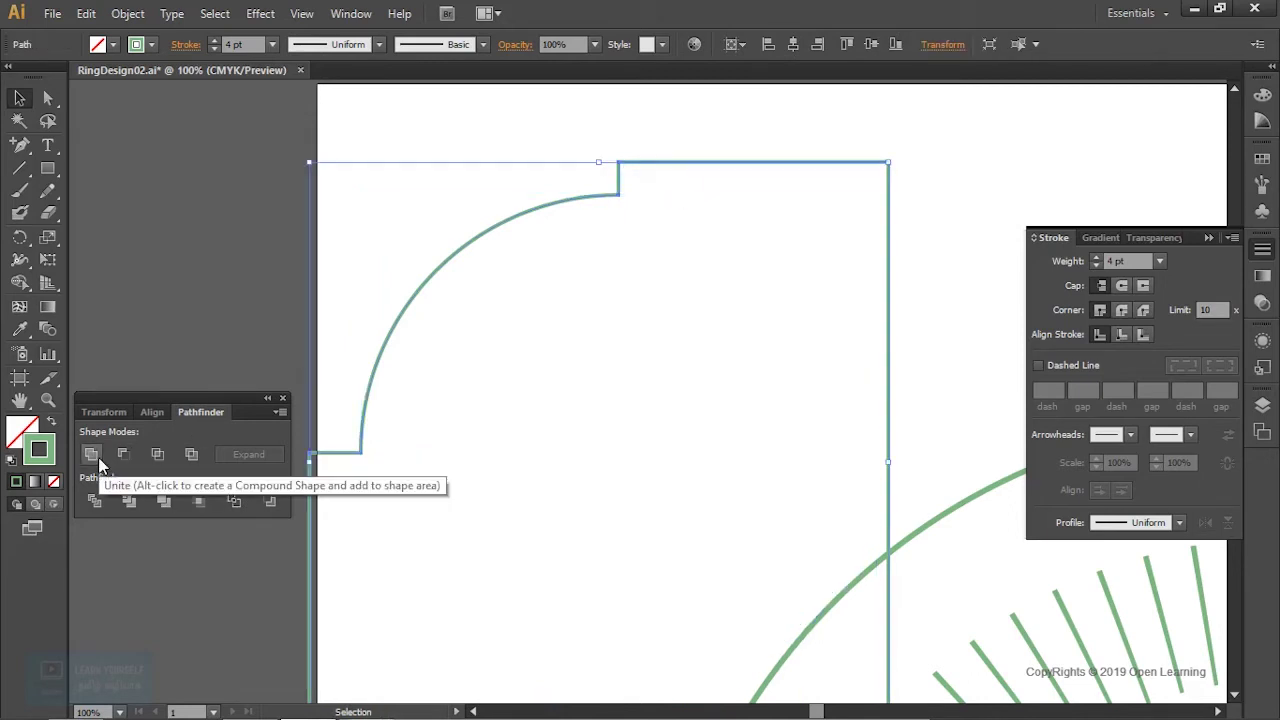
{"action": "key", "text": "ctrl+z"}
{"action": "left_click", "coordinate": [123, 455]}
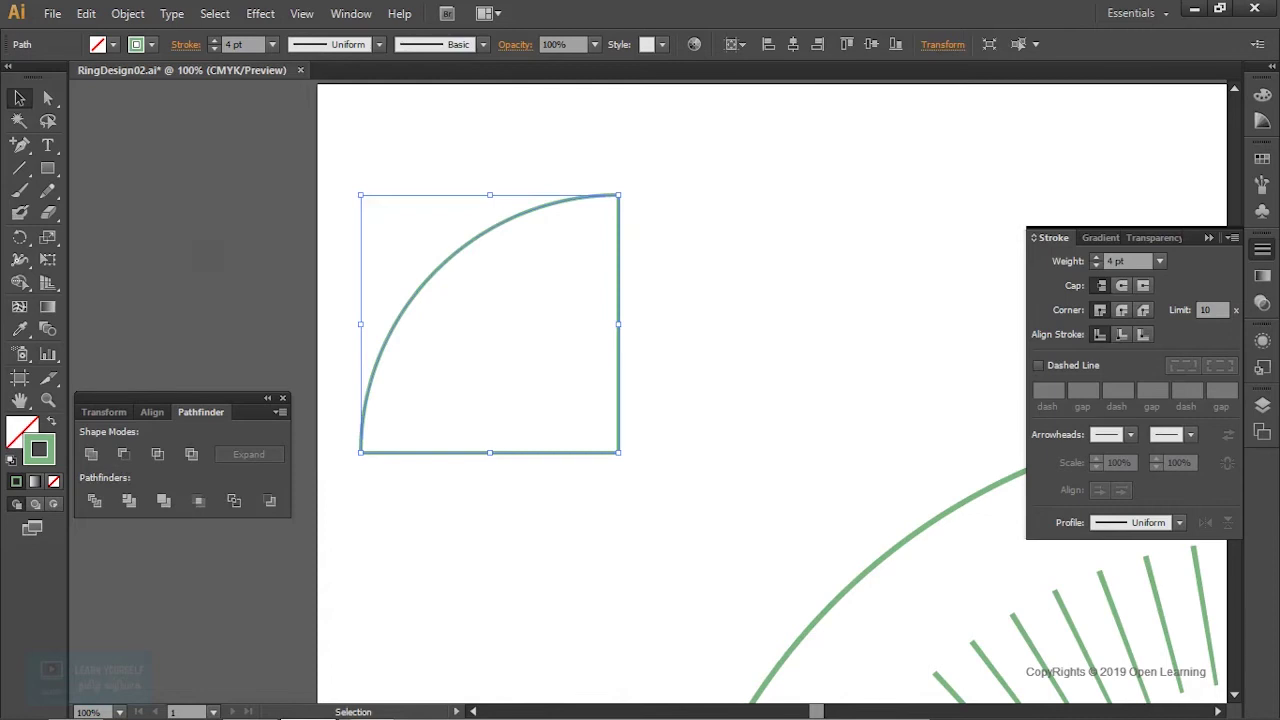
{"action": "key", "text": "ctrl+shift+a"}
{"action": "left_click", "coordinate": [283, 398]}
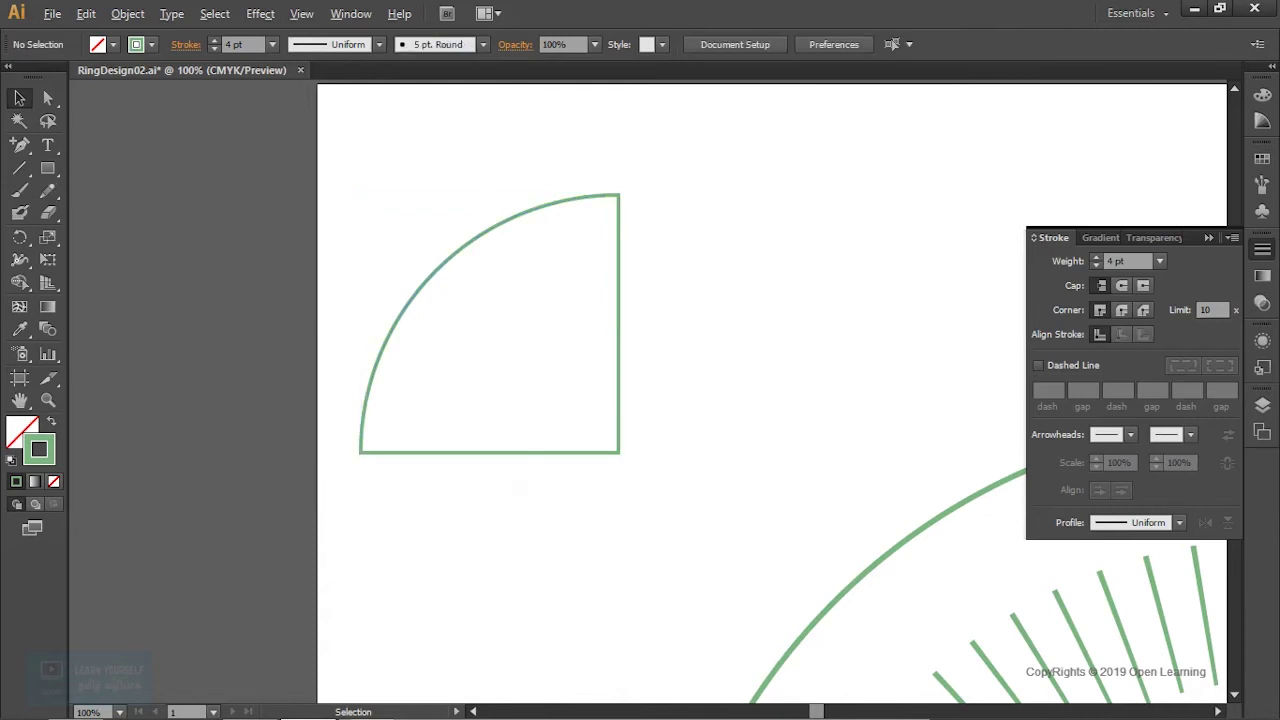
{"action": "key", "text": "ctrl+minus"}
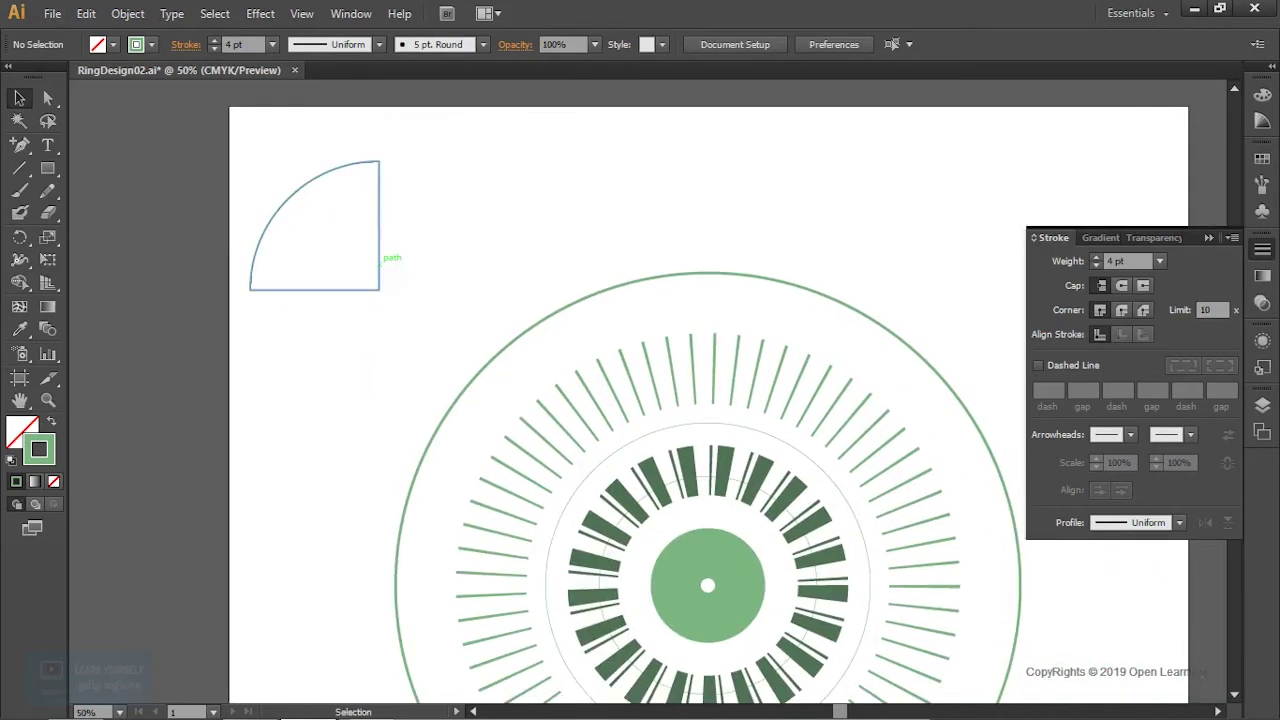
Step: Move the quarter circle's corner to the ring centre and enlarge it around that centre
{"action": "left_click", "coordinate": [379, 250]}
{"action": "key", "text": "ctrl+minus"}
{"action": "key", "text": "ctrl+plus"}
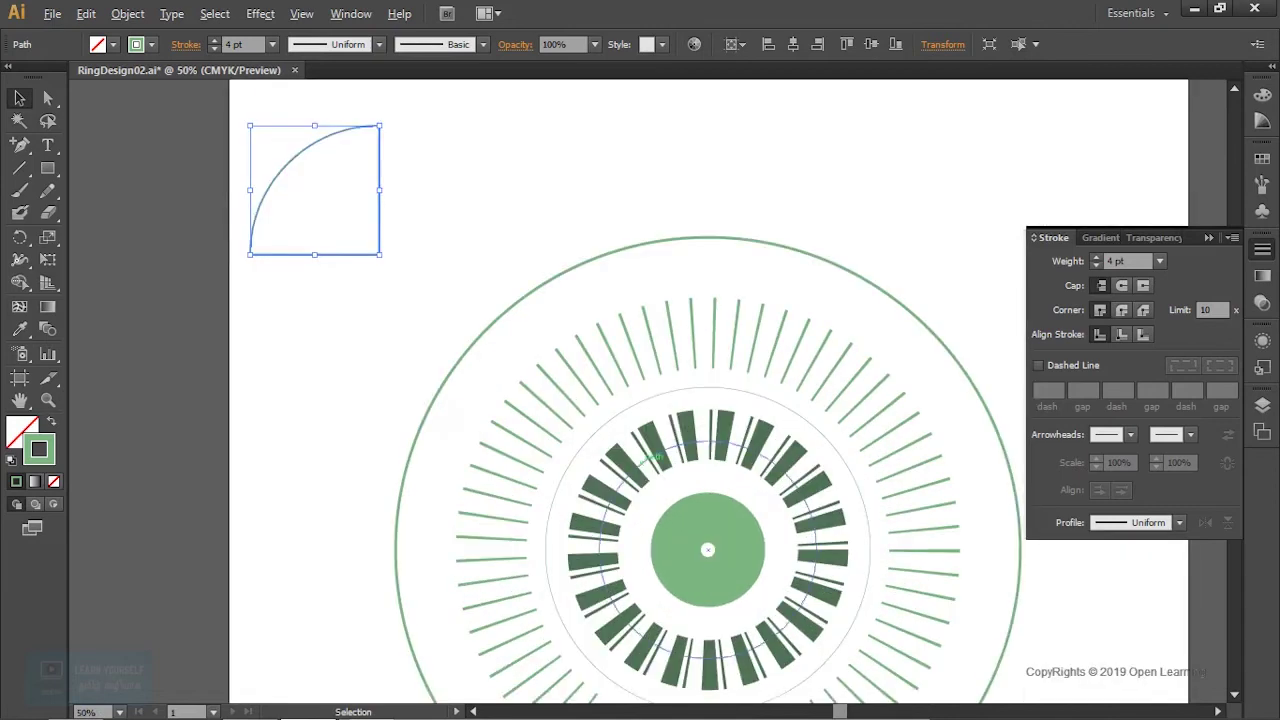
{"action": "left_click_drag", "start_coordinate": [372, 235], "coordinate": [707, 549]}
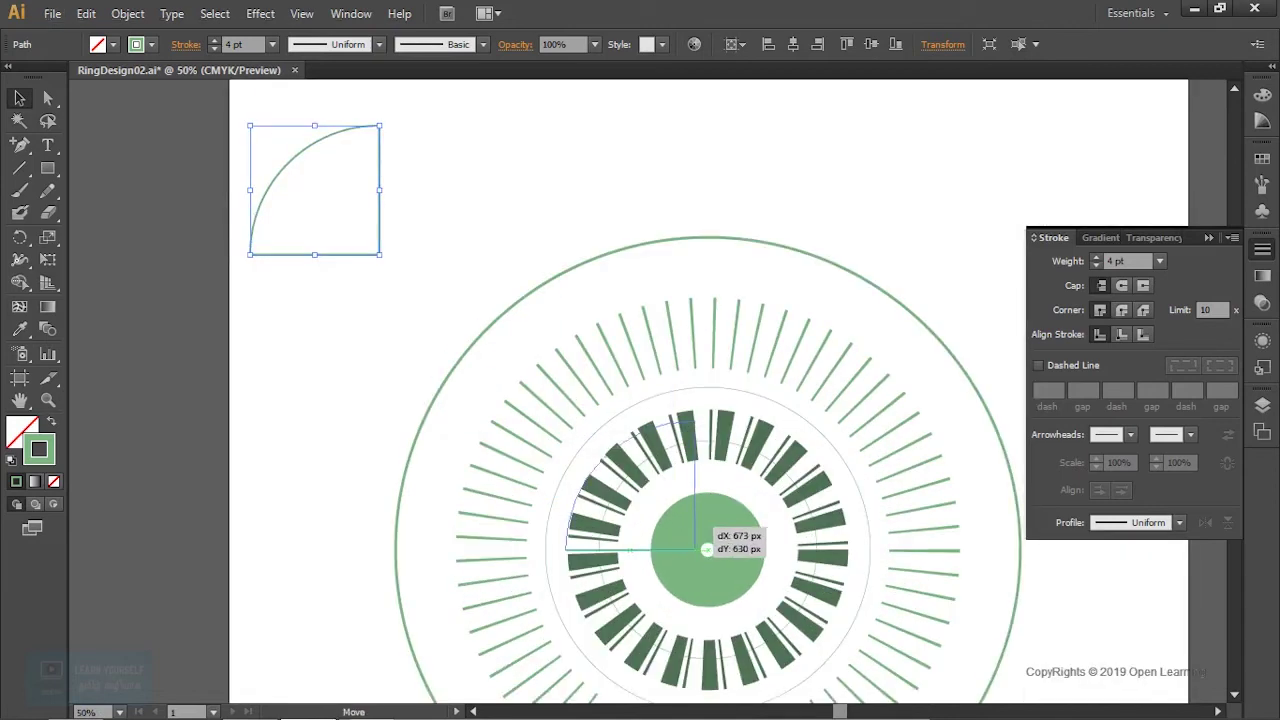
{"action": "left_click_drag", "start_coordinate": [577, 419], "coordinate": [351, 197]}
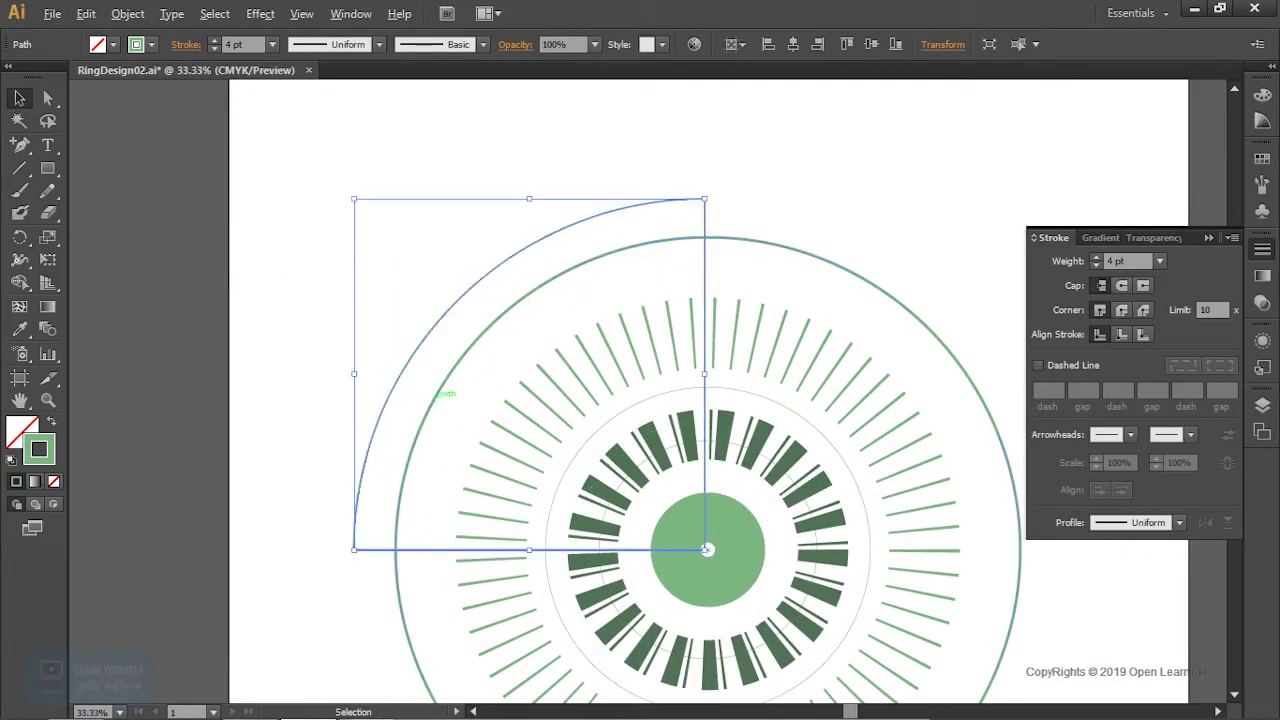
{"action": "key", "text": "ctrl+shift+a"}
{"action": "left_click_drag", "start_coordinate": [707, 549], "coordinate": [435, 543]}
Step: Move the quarter circle right of the ring centre and try rotating it, then undo the rotation
{"action": "left_click", "coordinate": [435, 543]}
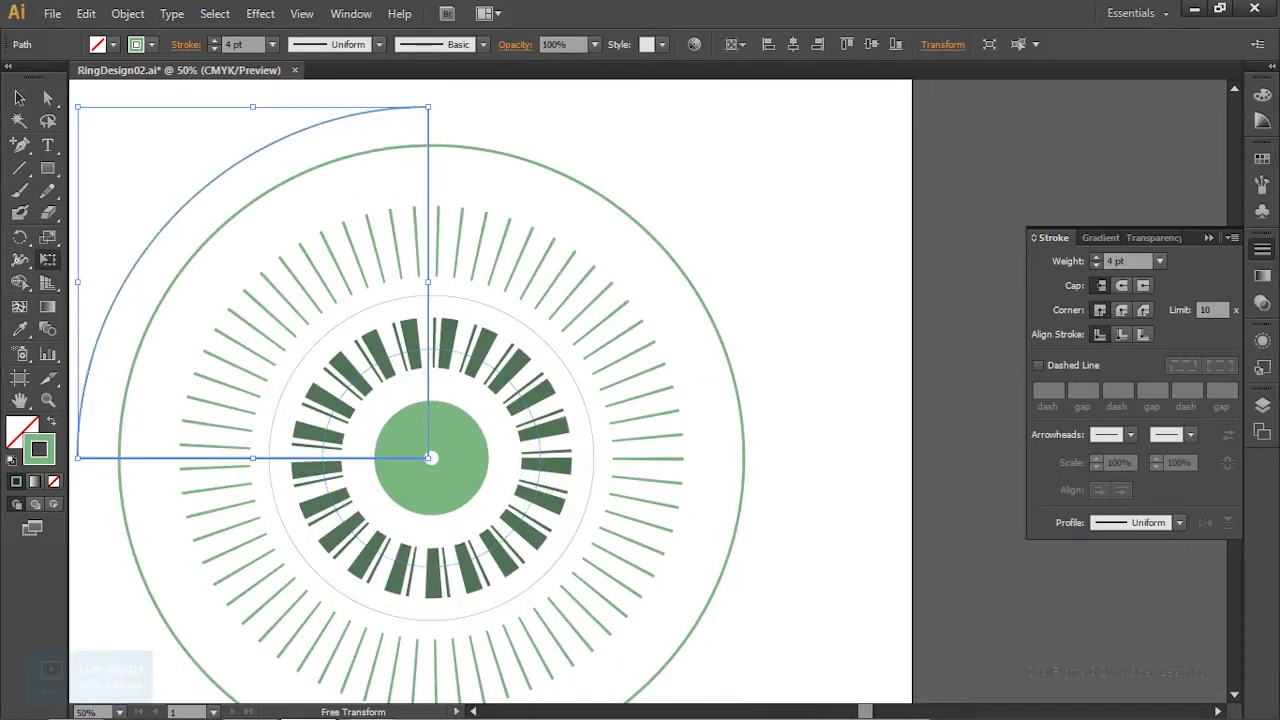
{"action": "key", "text": "ctrl+minus"}
{"action": "left_click_drag", "start_coordinate": [345, 282], "coordinate": [612, 354]}
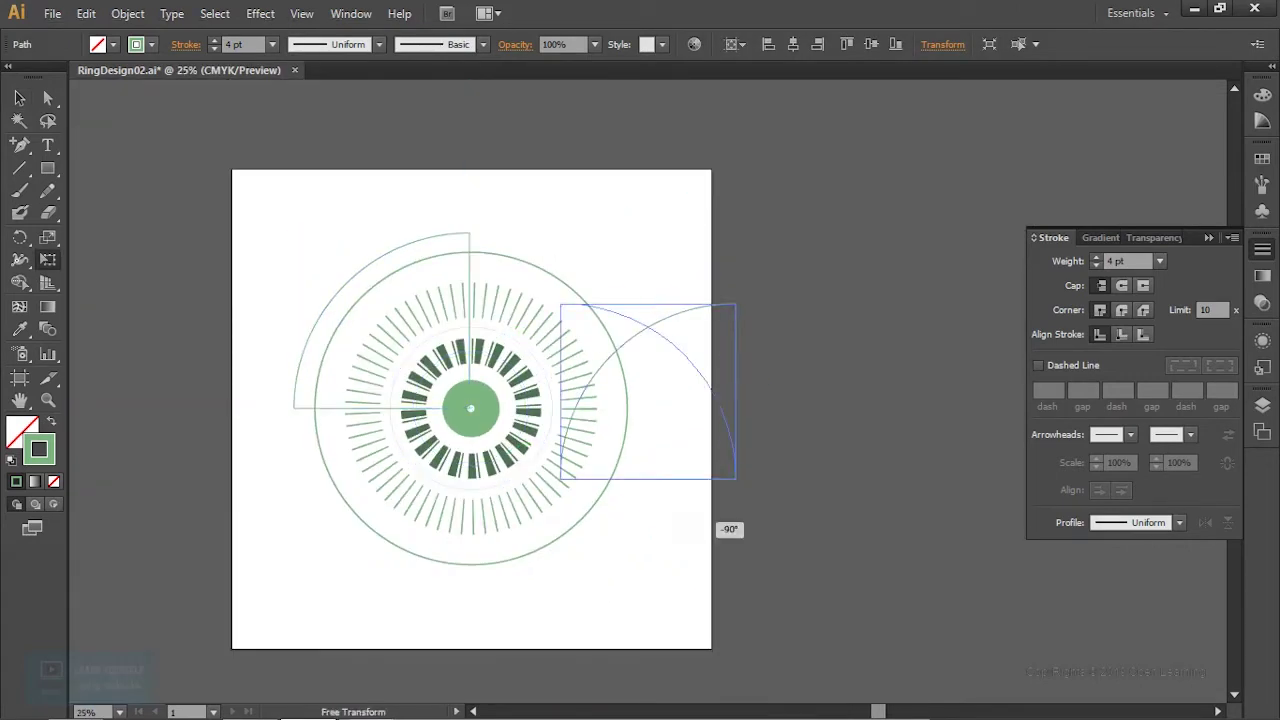
{"action": "left_click_drag", "start_coordinate": [713, 497], "coordinate": [722, 350]}
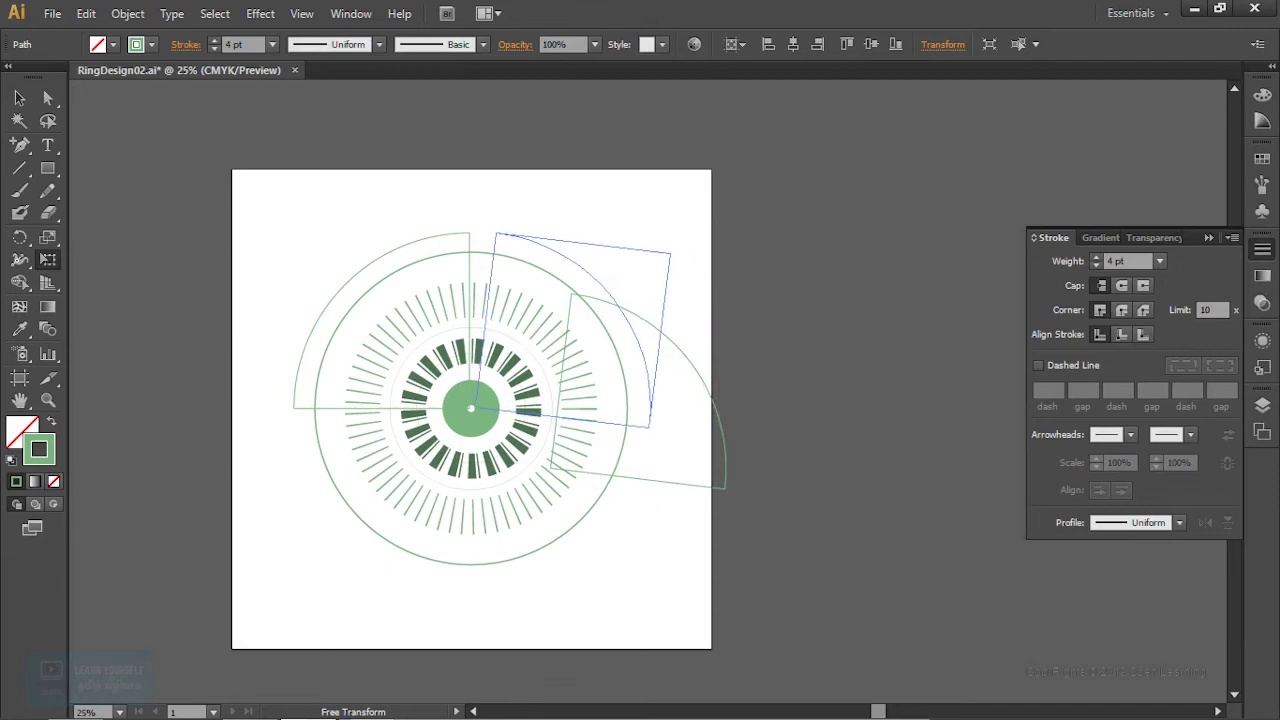
{"action": "key", "text": "ctrl+plus"}
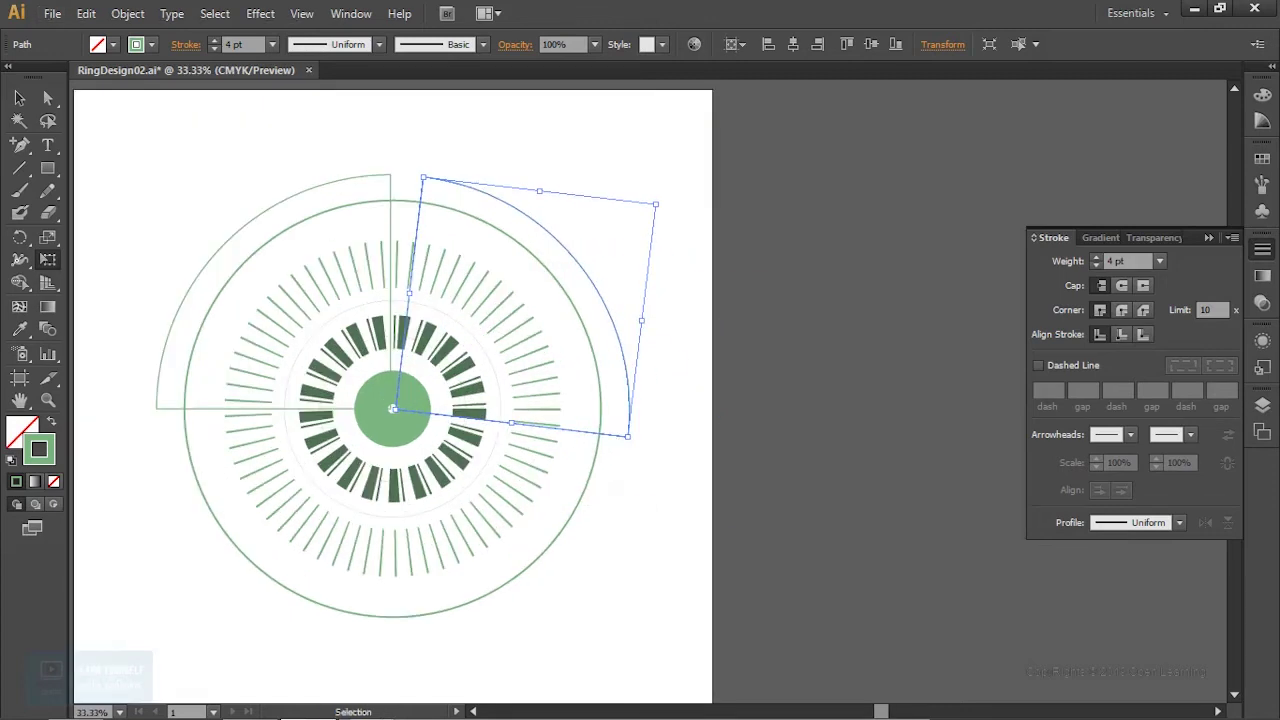
{"action": "key", "text": "ctrl+z"}
{"action": "key", "text": "ctrl+z"}
{"action": "key", "text": "ctrl+z"}
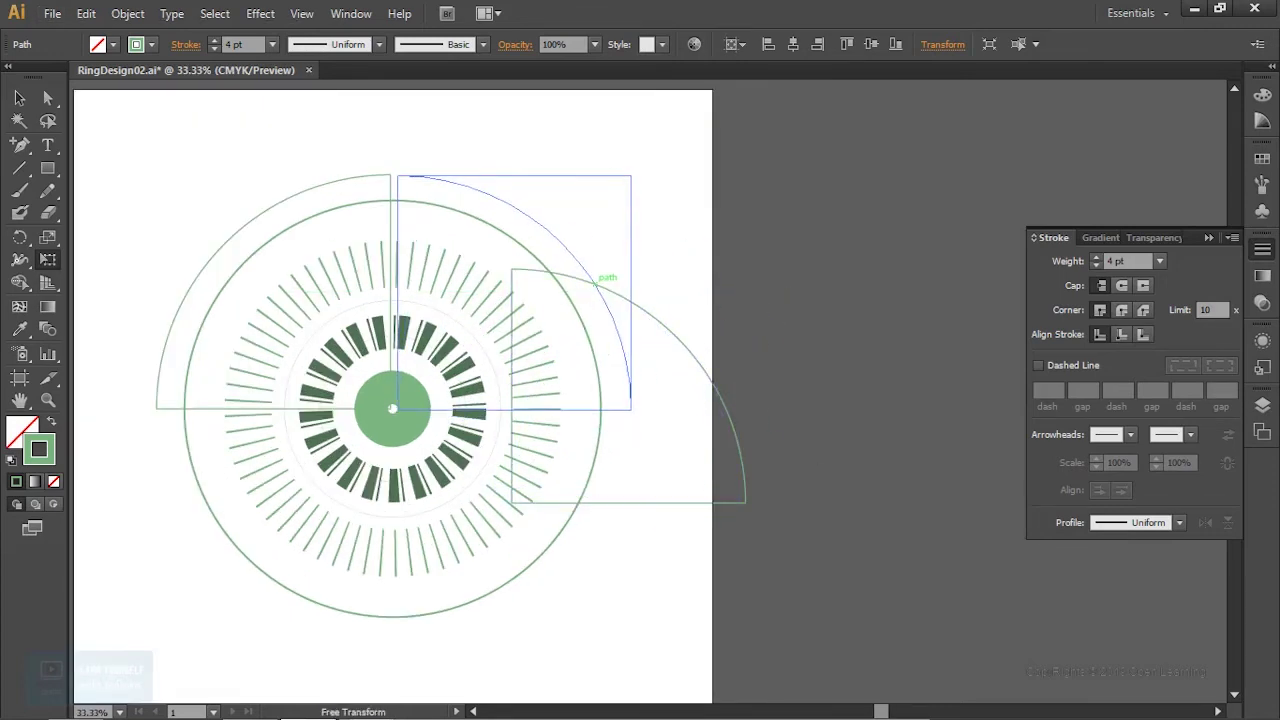
Step: Copy the top half-arc, flip it 180°, and place it below to complete the circle
{"action": "key", "text": "v"}
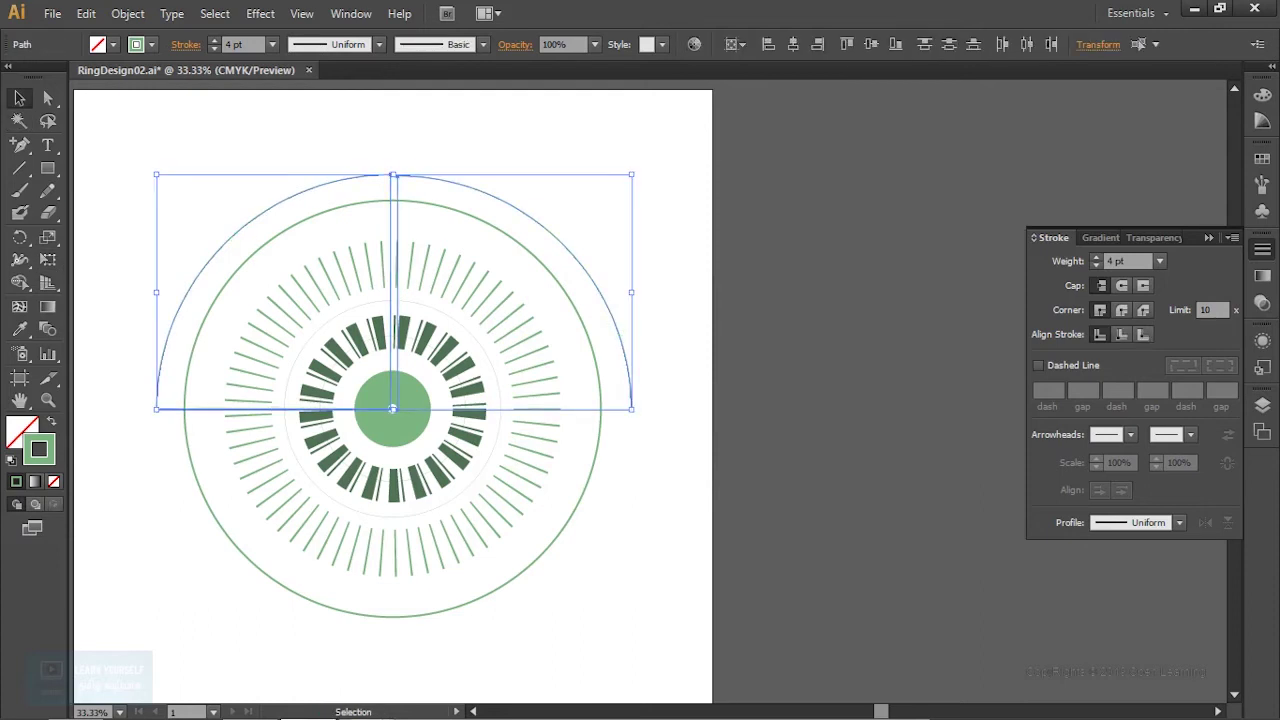
{"action": "left_click_drag", "start_coordinate": [395, 176], "coordinate": [648, 274]}
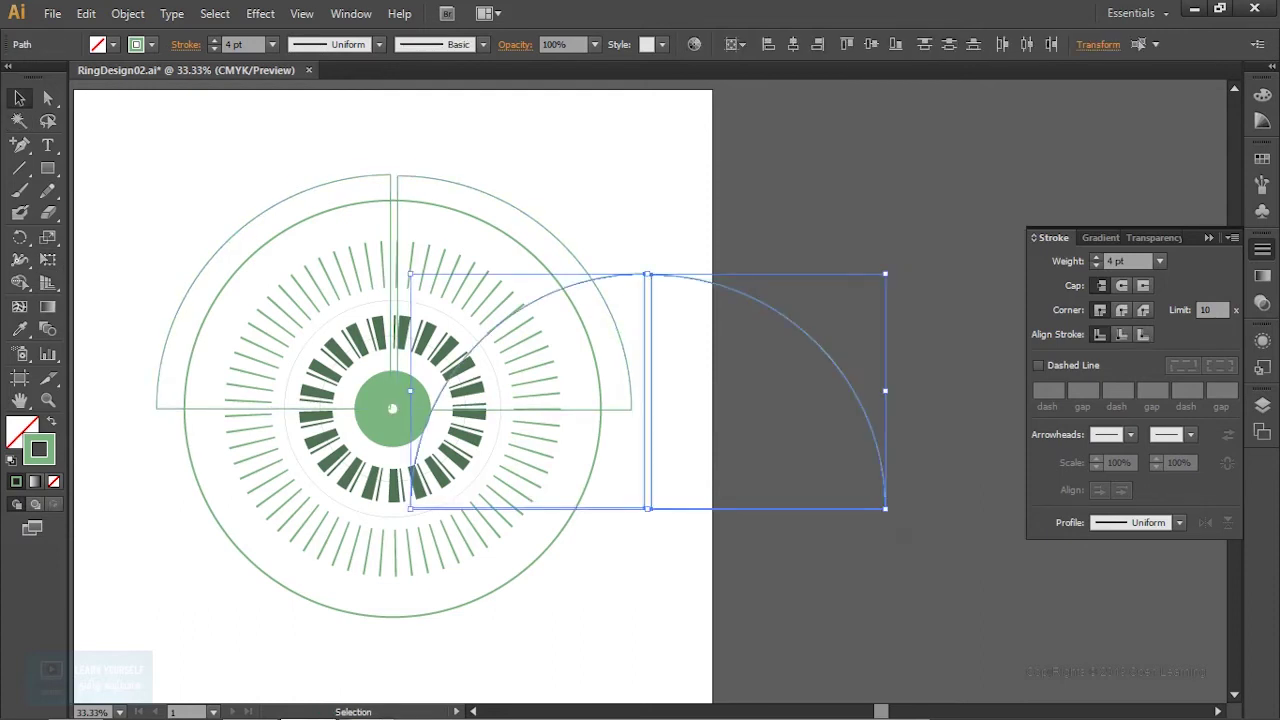
{"action": "left_click_drag", "start_coordinate": [890, 268], "coordinate": [405, 514]}
{"action": "left_click_drag", "start_coordinate": [648, 273], "coordinate": [392, 408]}
{"action": "key", "text": "ctrl+shift+a"}
{"action": "key", "text": "ctrl+plus"}
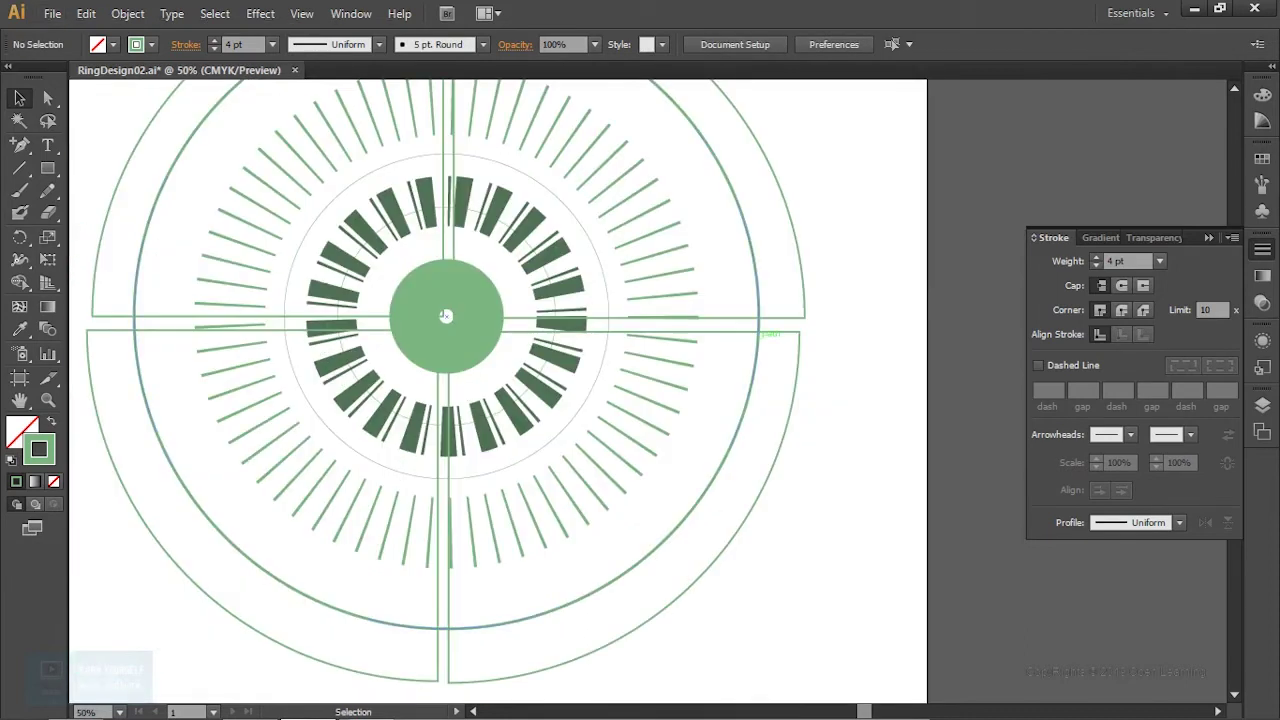
Step: Select all arcs, swap them to a solid green fill, and scale the disc down inside the bar ring
{"action": "left_click", "coordinate": [733, 532]}
{"action": "left_click", "coordinate": [250, 622], "text": "shift"}
{"action": "left_click", "coordinate": [795, 220], "text": "shift"}
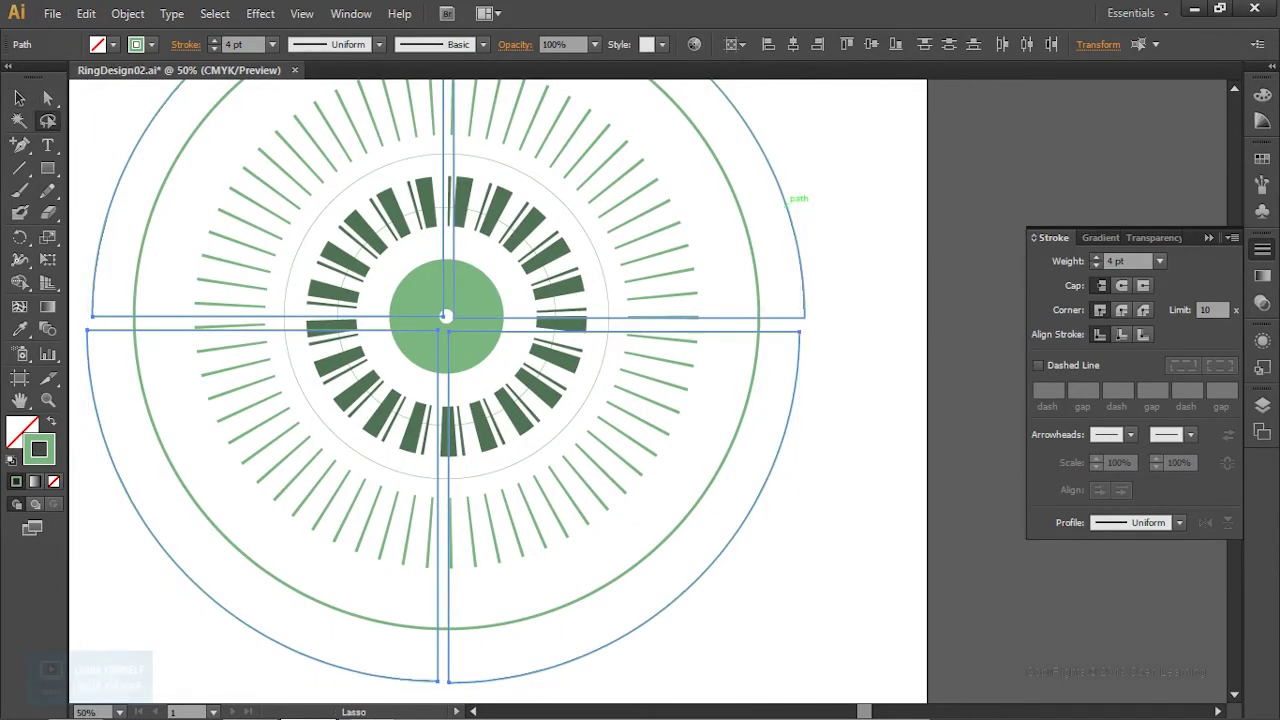
{"action": "key", "text": "ctrl+minus"}
{"action": "key", "text": "shift+x"}
{"action": "left_click_drag", "start_coordinate": [788, 513], "coordinate": [666, 390]}
{"action": "key", "text": "ctrl+plus"}
{"action": "left_click_drag", "start_coordinate": [690, 307], "coordinate": [660, 280]}
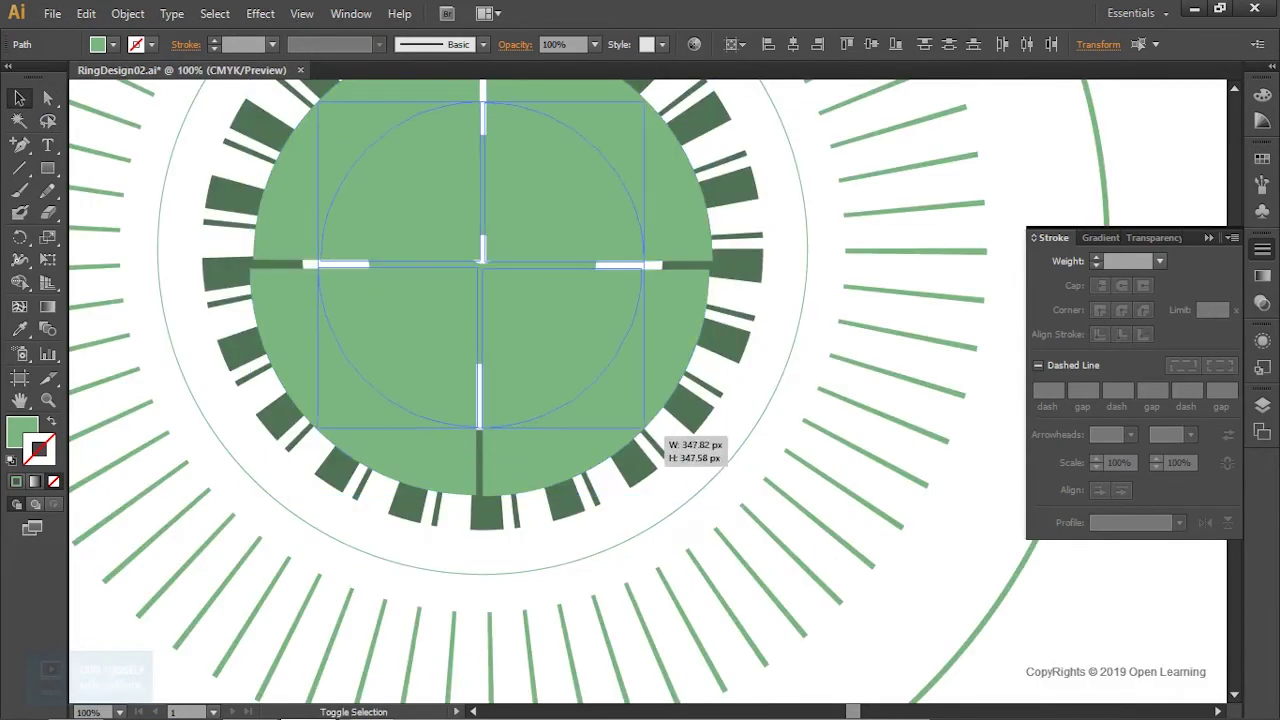
{"action": "key", "text": "ctrl+plus"}
{"action": "key", "text": "ctrl+shift+a"}
{"action": "key", "text": "ctrl+minus"}
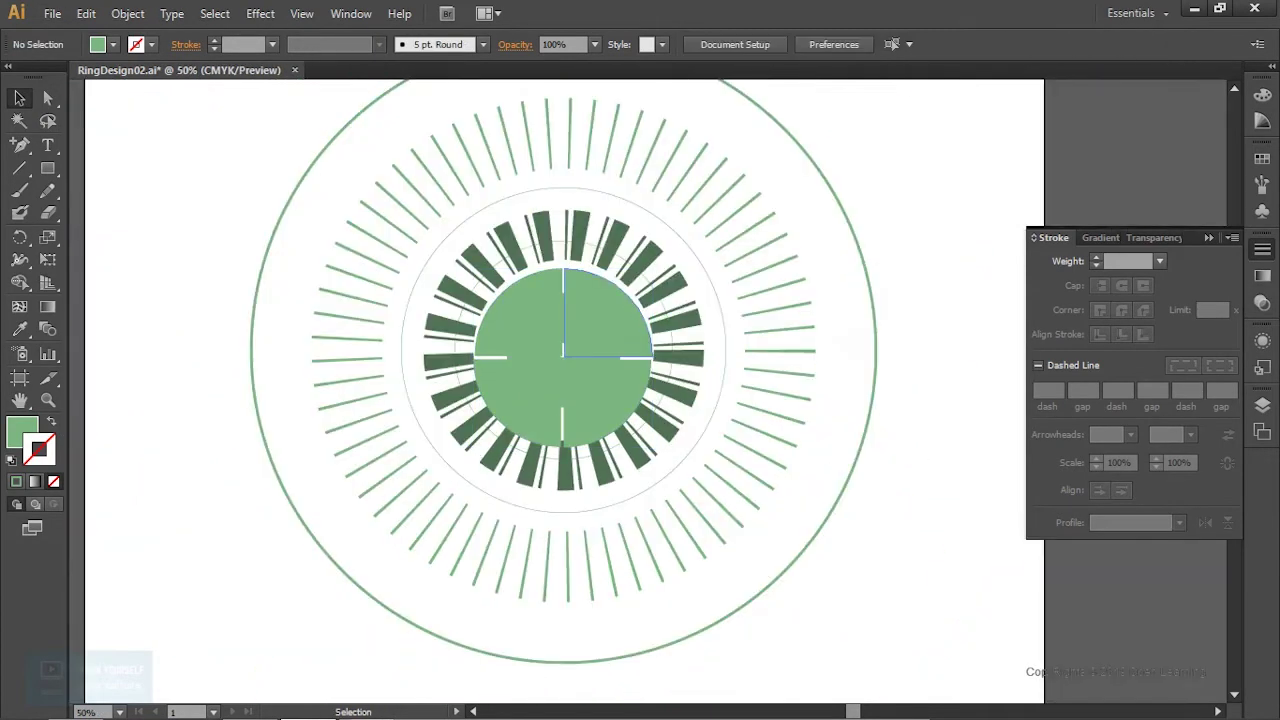
Step: Drag each of the four quarter wedges diagonally outward to open a white cross
{"action": "left_click_drag", "start_coordinate": [625, 310], "coordinate": [655, 290]}
{"action": "left_click_drag", "start_coordinate": [534, 295], "coordinate": [514, 275]}
{"action": "left_click_drag", "start_coordinate": [531, 389], "coordinate": [511, 409]}
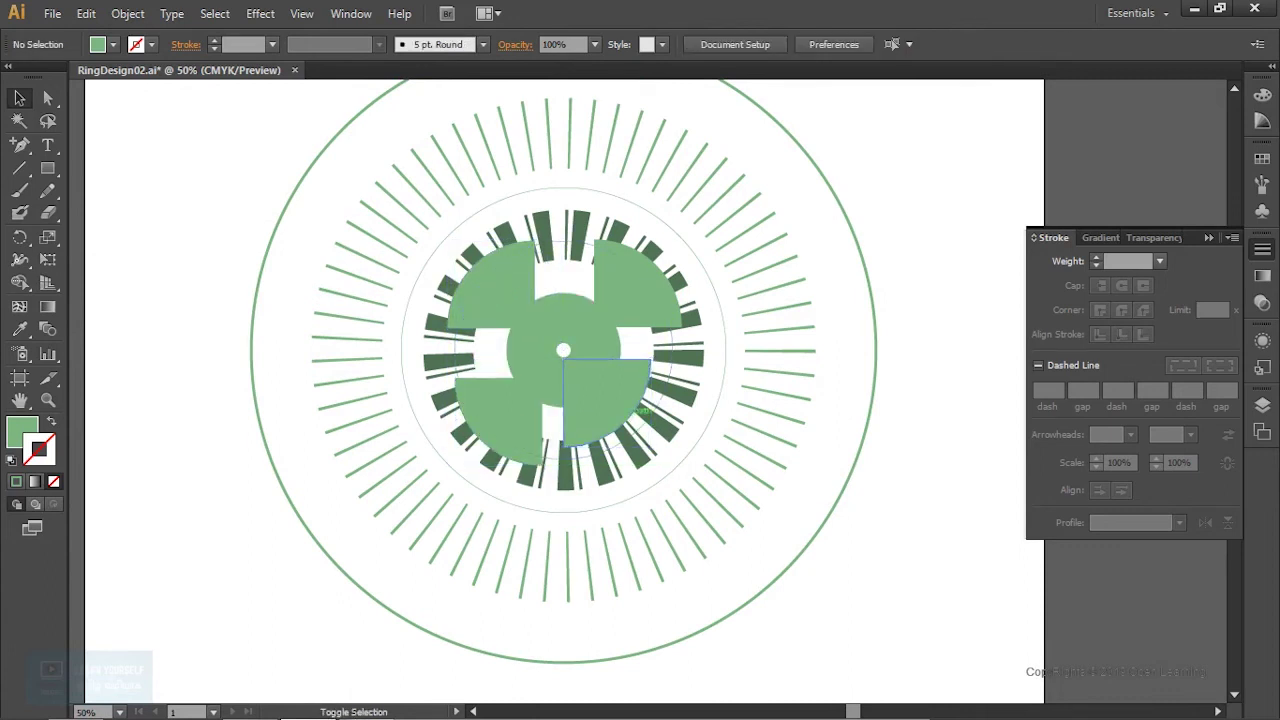
{"action": "mouse_move", "coordinate": [640, 408]}
{"action": "left_mouse_down"}
{"action": "mouse_move", "coordinate": [672, 408]}
{"action": "mouse_move", "coordinate": [640, 422]}
{"action": "mouse_move", "coordinate": [640, 400]}
{"action": "left_mouse_up"}
Step: Align the wedge pairs and shrink the centre circle to a 23 pt stroke
{"action": "left_click", "coordinate": [490, 290]}
{"action": "left_click", "coordinate": [638, 285], "text": "shift"}
{"action": "left_click", "coordinate": [745, 55]}
{"action": "left_click", "coordinate": [770, 62]}
{"action": "left_click", "coordinate": [871, 44]}
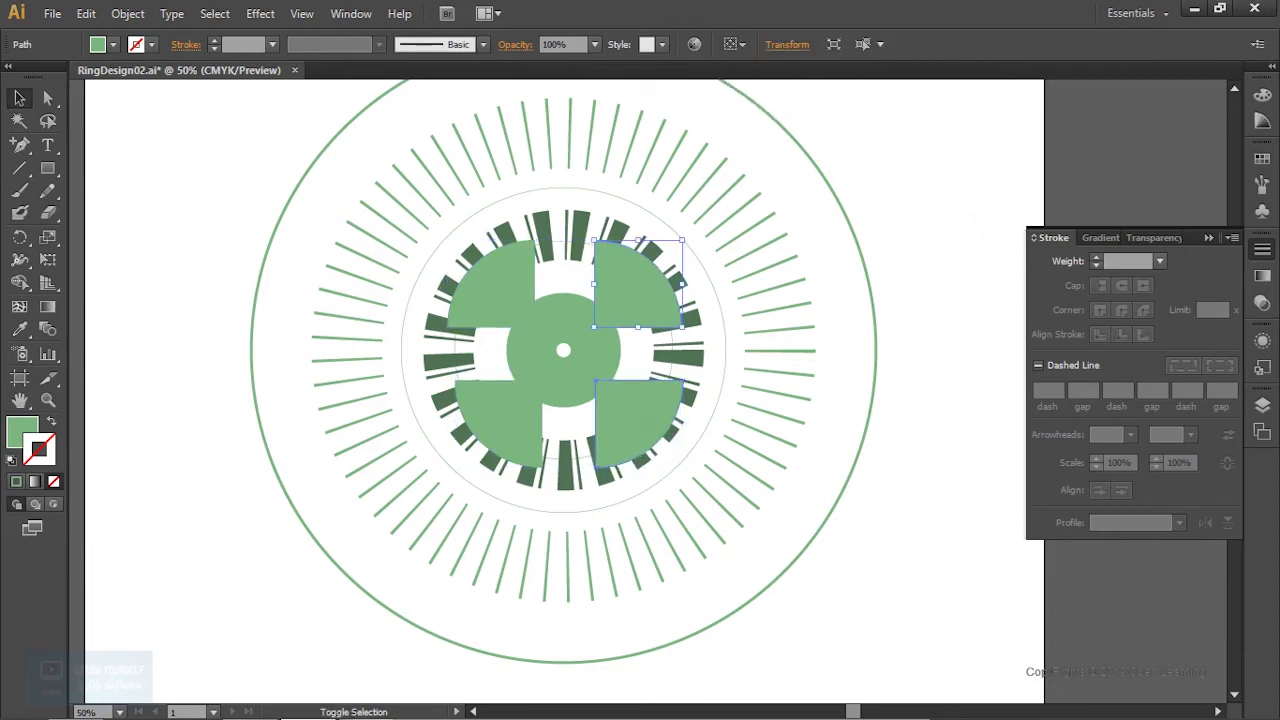
{"action": "left_click", "coordinate": [490, 285]}
{"action": "left_click", "coordinate": [495, 420], "text": "shift"}
{"action": "left_click", "coordinate": [793, 44]}
{"action": "key", "text": "ctrl+shift+a"}
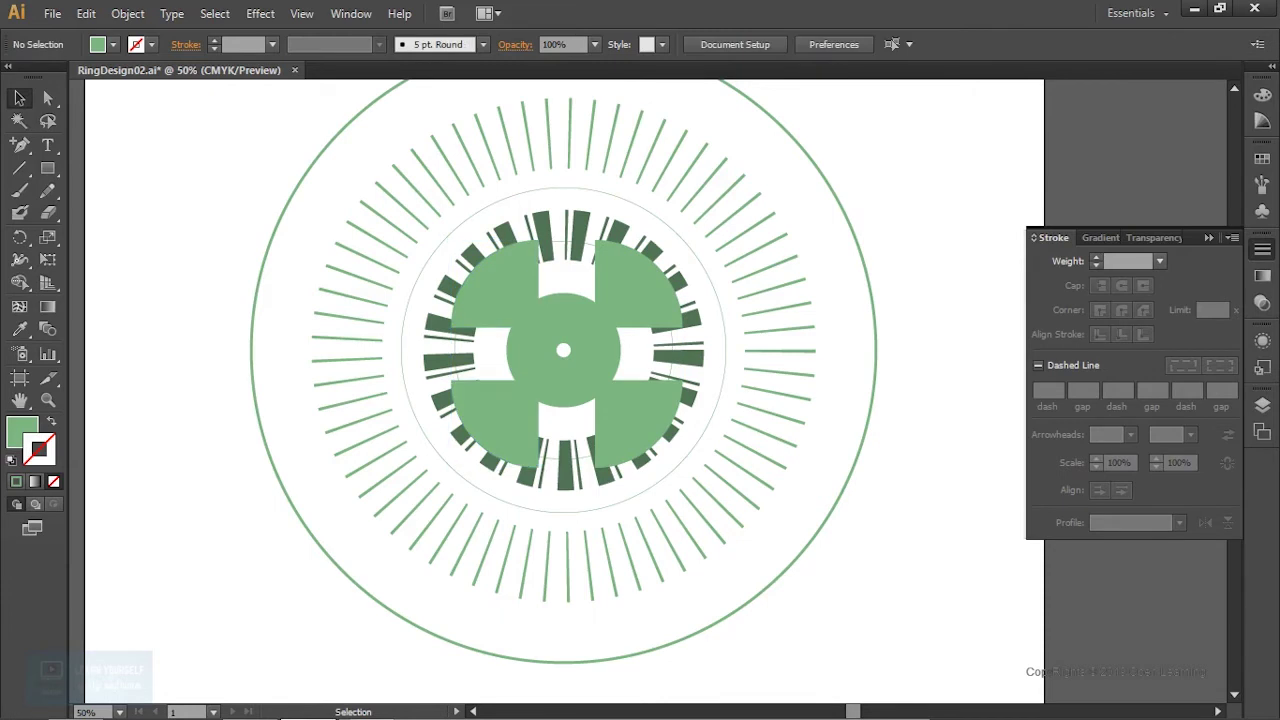
{"action": "key", "text": "ctrl+plus"}
{"action": "left_click", "coordinate": [461, 330]}
{"action": "left_click_drag", "start_coordinate": [505, 341], "coordinate": [477, 314]}
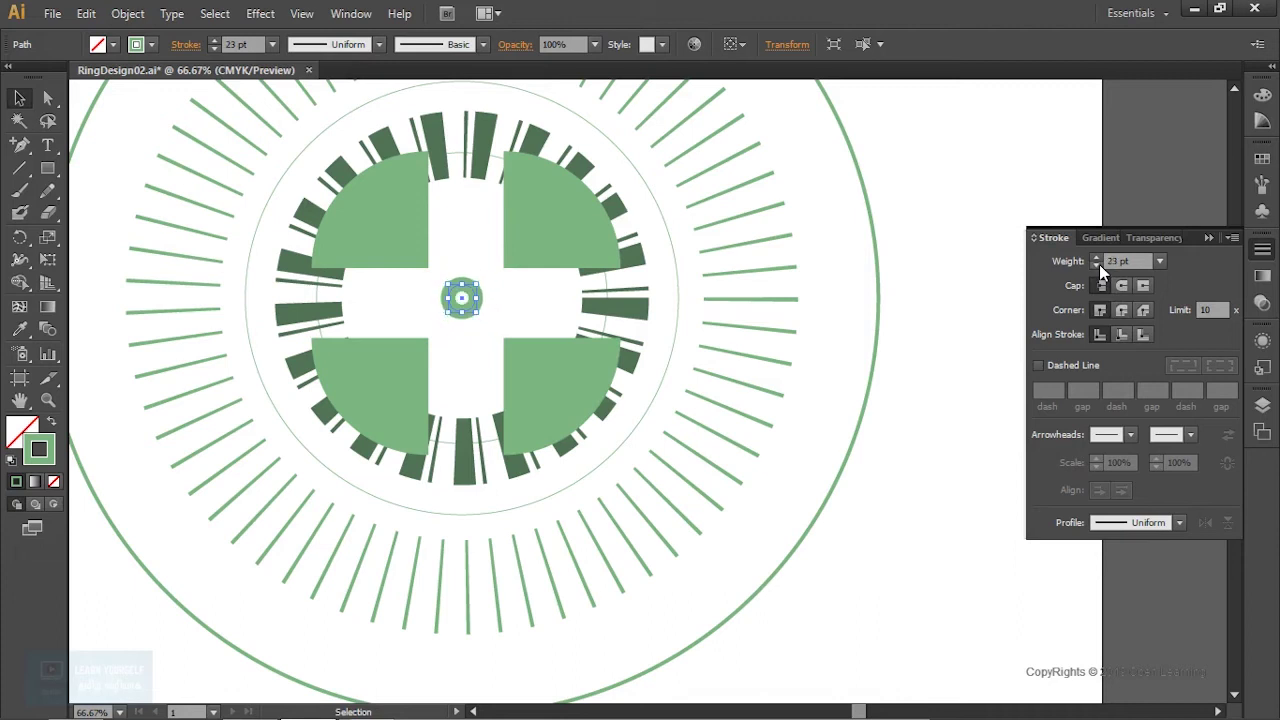
Step: Make the centre circle's stroke a dashed line
{"action": "left_click", "coordinate": [1039, 365]}
{"action": "key", "text": "ctrl+shift+a"}
{"action": "key", "text": "ctrl+minus"}
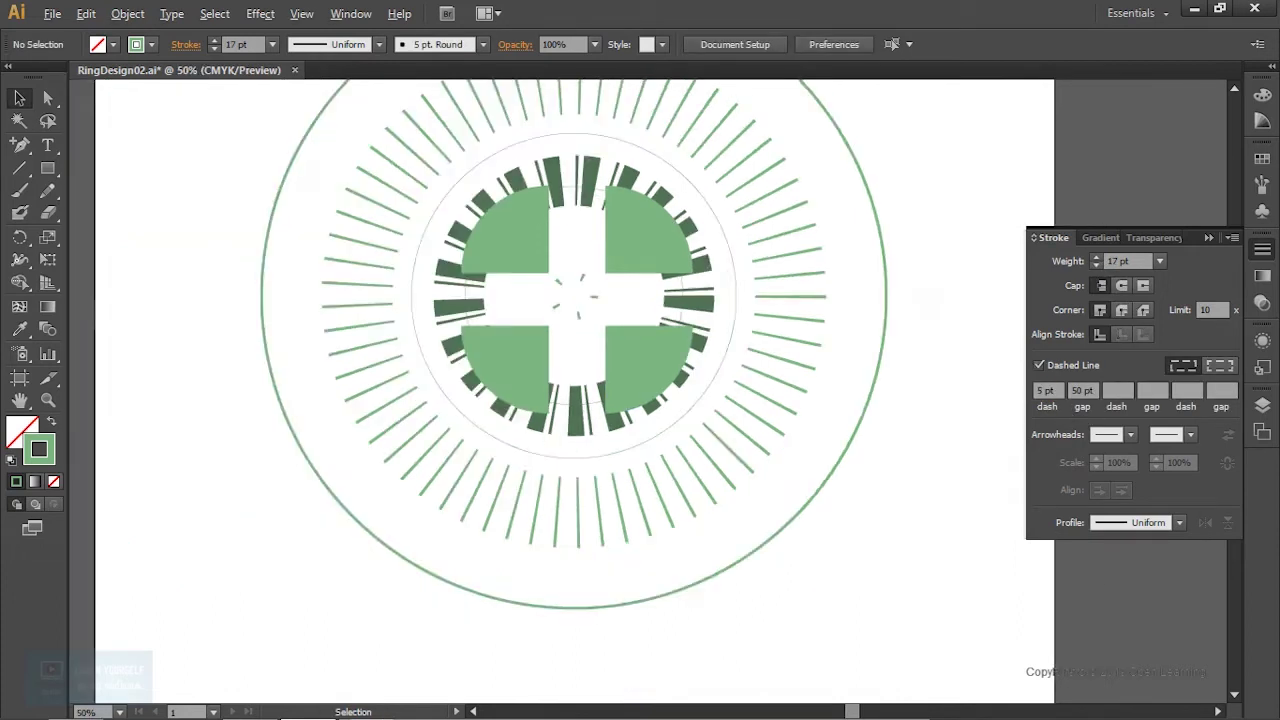
Step: Copy the dark dashed bar ring and centre the enlarged copy on the artboard
{"action": "left_click", "coordinate": [764, 440]}
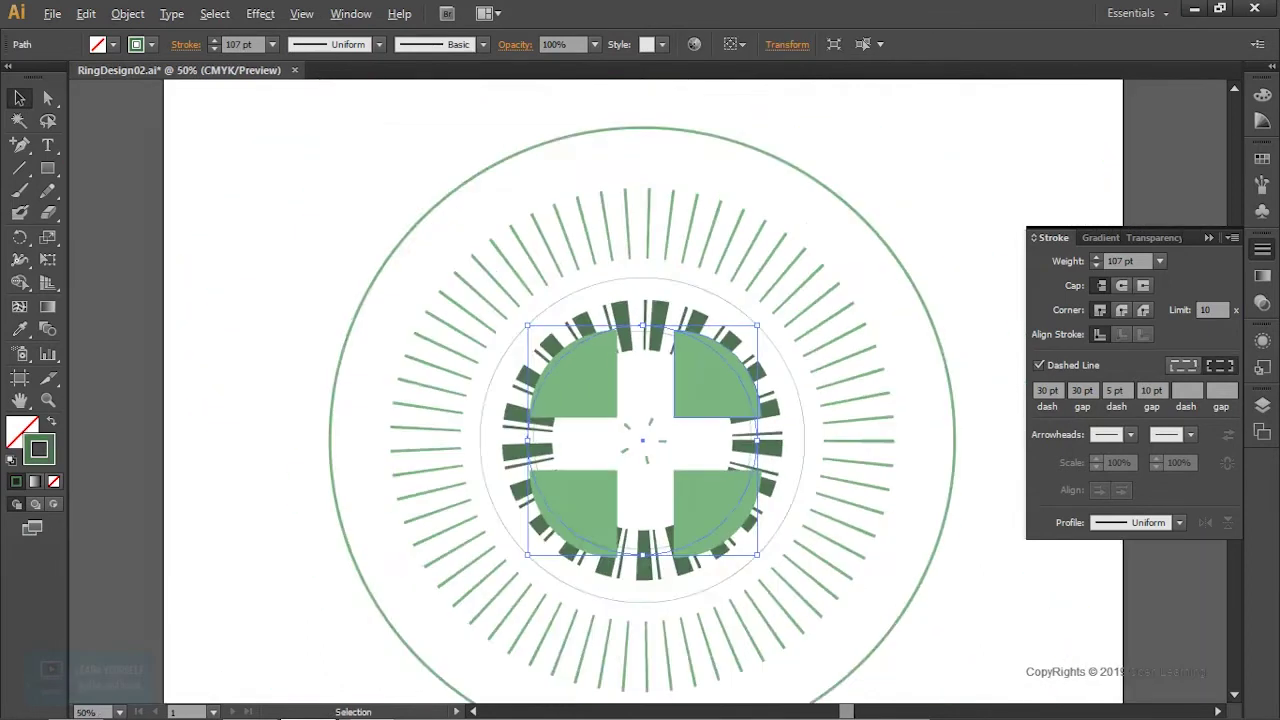
{"action": "key", "text": "ctrl+minus"}
{"action": "mouse_move", "coordinate": [745, 480]}
{"action": "left_mouse_down"}
{"action": "mouse_move", "coordinate": [821, 544]}
{"action": "mouse_move", "coordinate": [902, 660]}
{"action": "left_mouse_up"}
{"action": "left_click", "coordinate": [735, 44]}
{"action": "left_click", "coordinate": [771, 115]}
{"action": "left_click", "coordinate": [793, 44]}
{"action": "left_click", "coordinate": [871, 44]}
{"action": "left_click", "coordinate": [793, 44]}
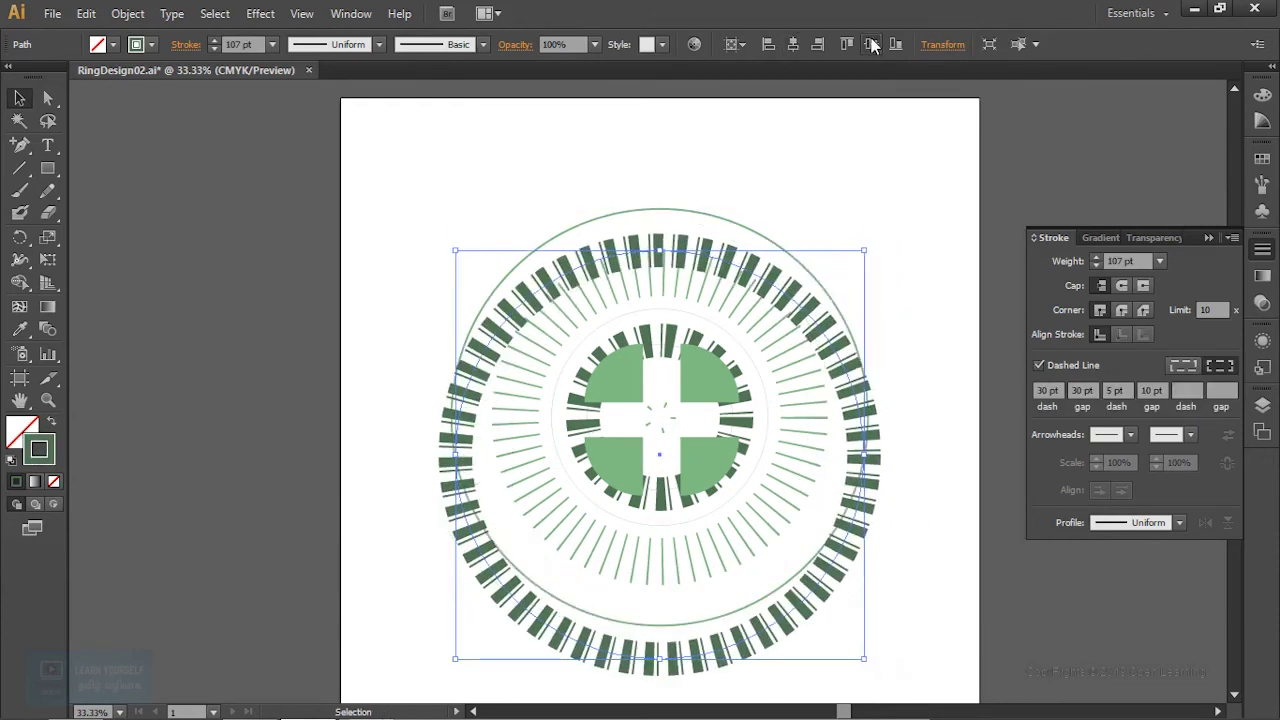
{"action": "left_click", "coordinate": [871, 44]}
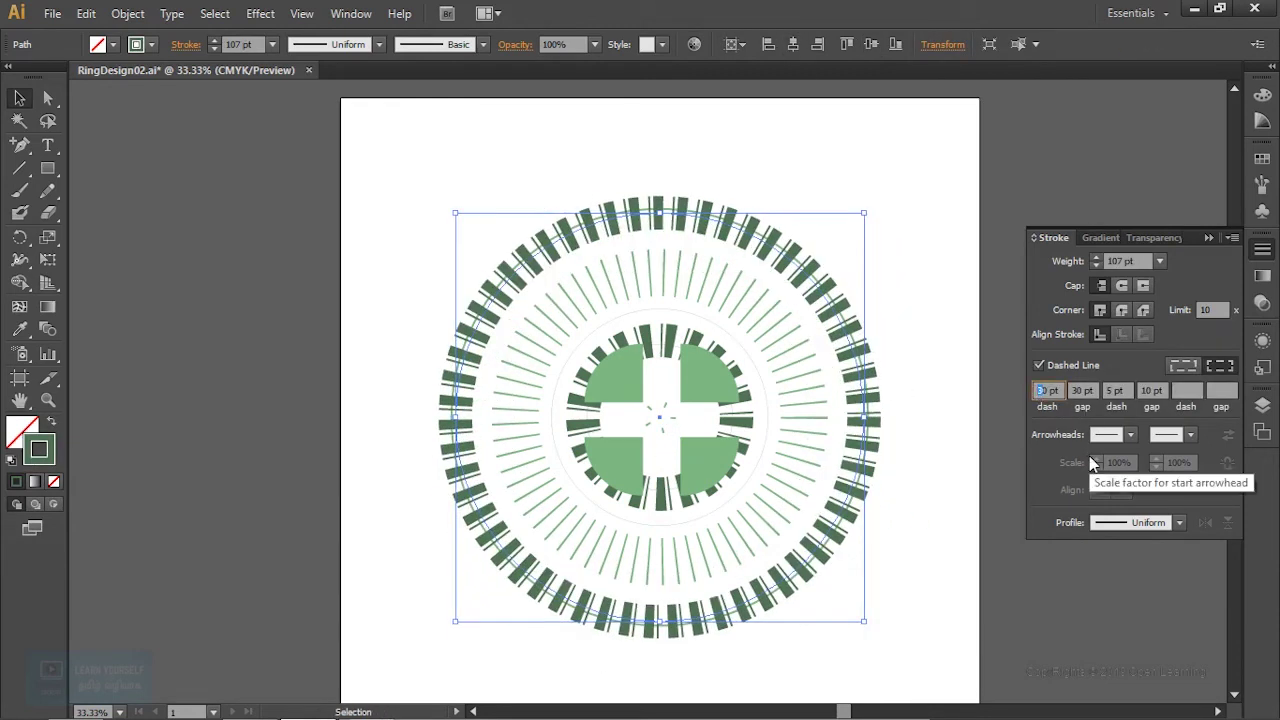
Step: Set the enlarged ring's dashes to 7 pt dash and 2 pt gap
{"action": "type", "text": "10"}
{"action": "key", "text": "Return"}
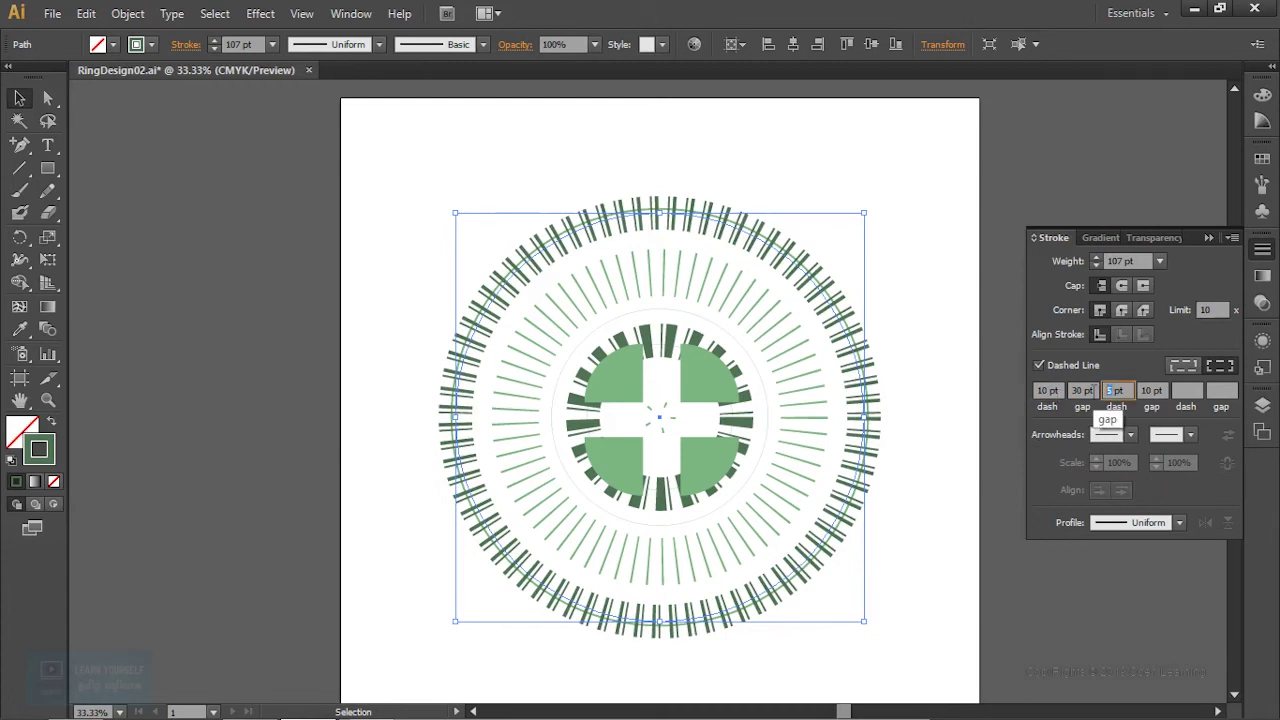
{"action": "key", "text": "ctrl+shift+a"}
{"action": "key", "text": "ctrl+equal"}
{"action": "key", "text": "ctrl+equal"}
{"action": "type", "text": "7"}
{"action": "key", "text": "Return"}
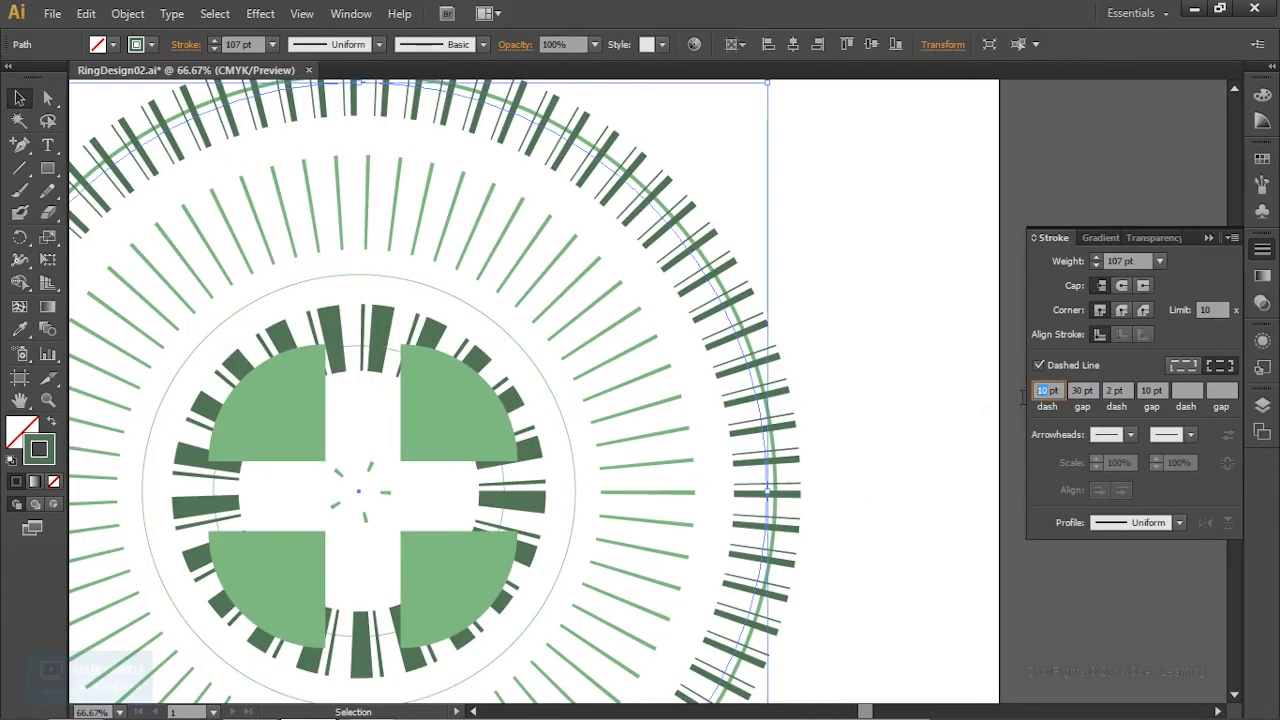
{"action": "type", "text": "2"}
{"action": "key", "text": "Return"}
{"action": "key", "text": "ctrl+minus"}
{"action": "key", "text": "ctrl+equal"}
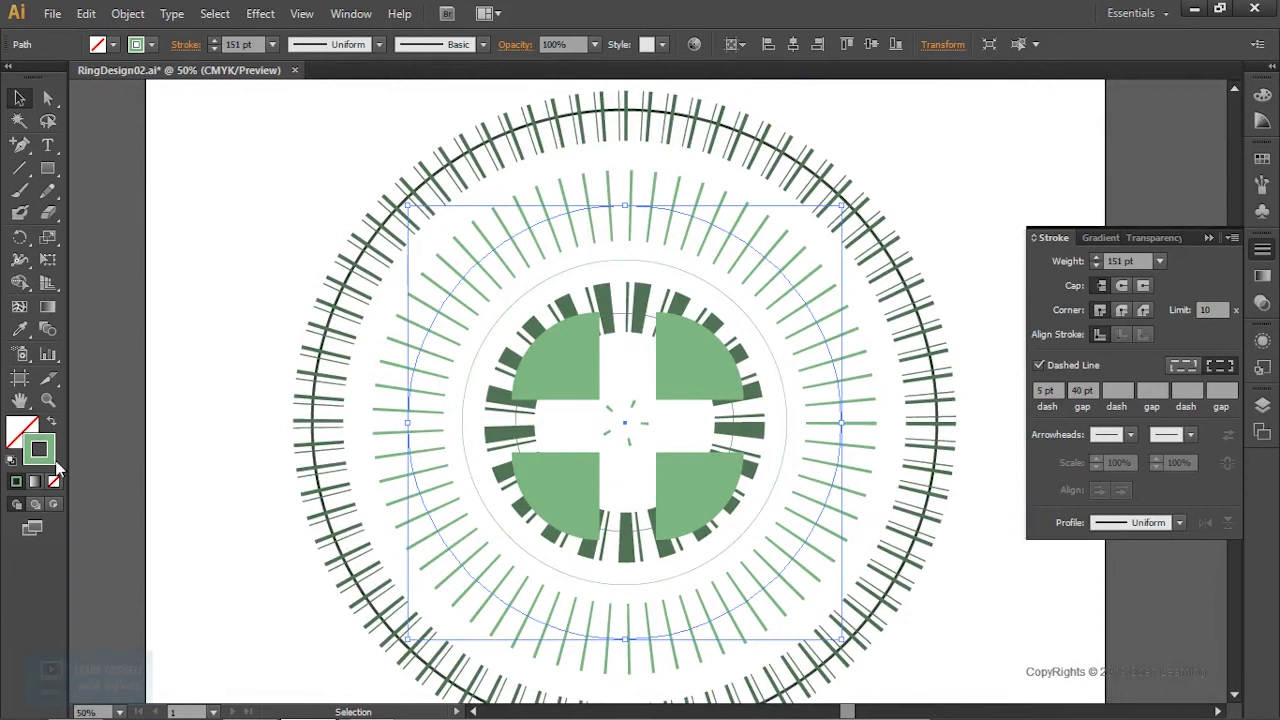
Step: Change the ray stroke colour to a darker green
{"action": "double_click", "coordinate": [40, 450]}
{"action": "mouse_move", "coordinate": [811, 294]}
{"action": "left_mouse_down"}
{"action": "mouse_move", "coordinate": [937, 391]}
{"action": "mouse_move", "coordinate": [968, 366]}
{"action": "left_mouse_up"}
{"action": "left_click", "coordinate": [1186, 234]}
{"action": "type", "text": "47"}
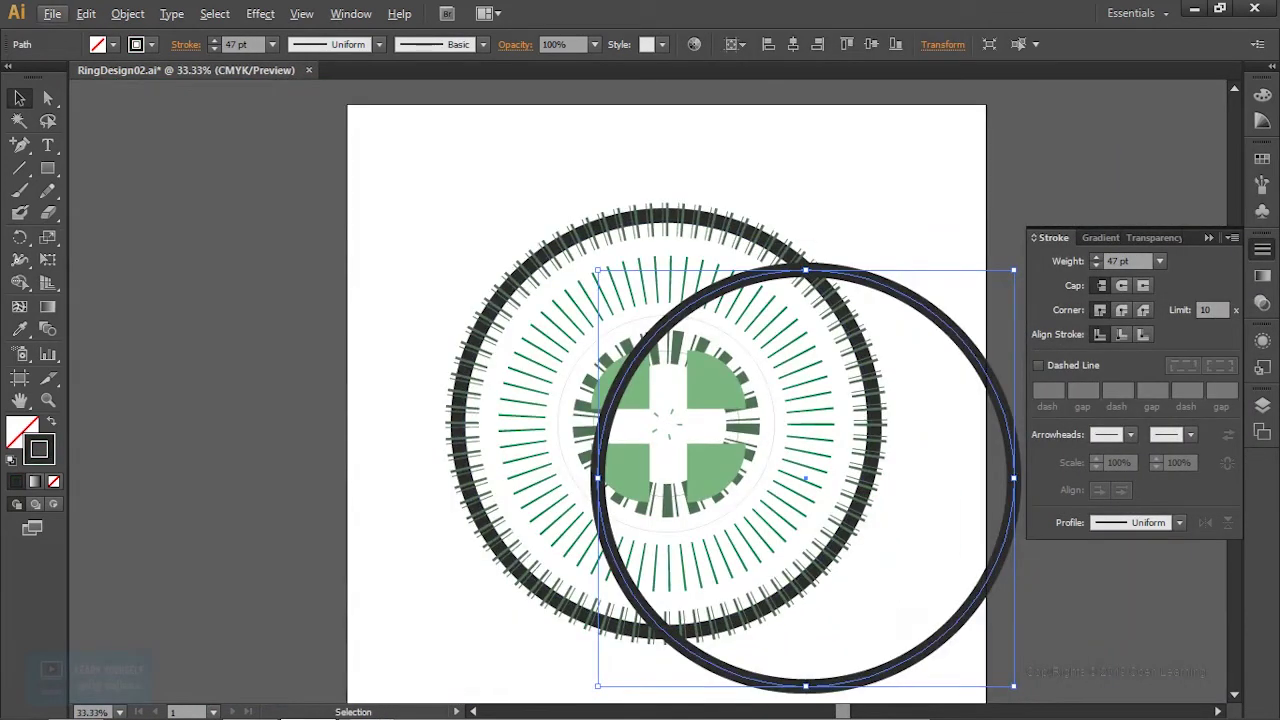
Step: Resize the thick dark circle through the rays, centre it, and set its stroke to 17 pt
{"action": "left_click_drag", "start_coordinate": [1013, 686], "coordinate": [777, 450]}
{"action": "left_click", "coordinate": [793, 44]}
{"action": "left_click", "coordinate": [871, 44]}
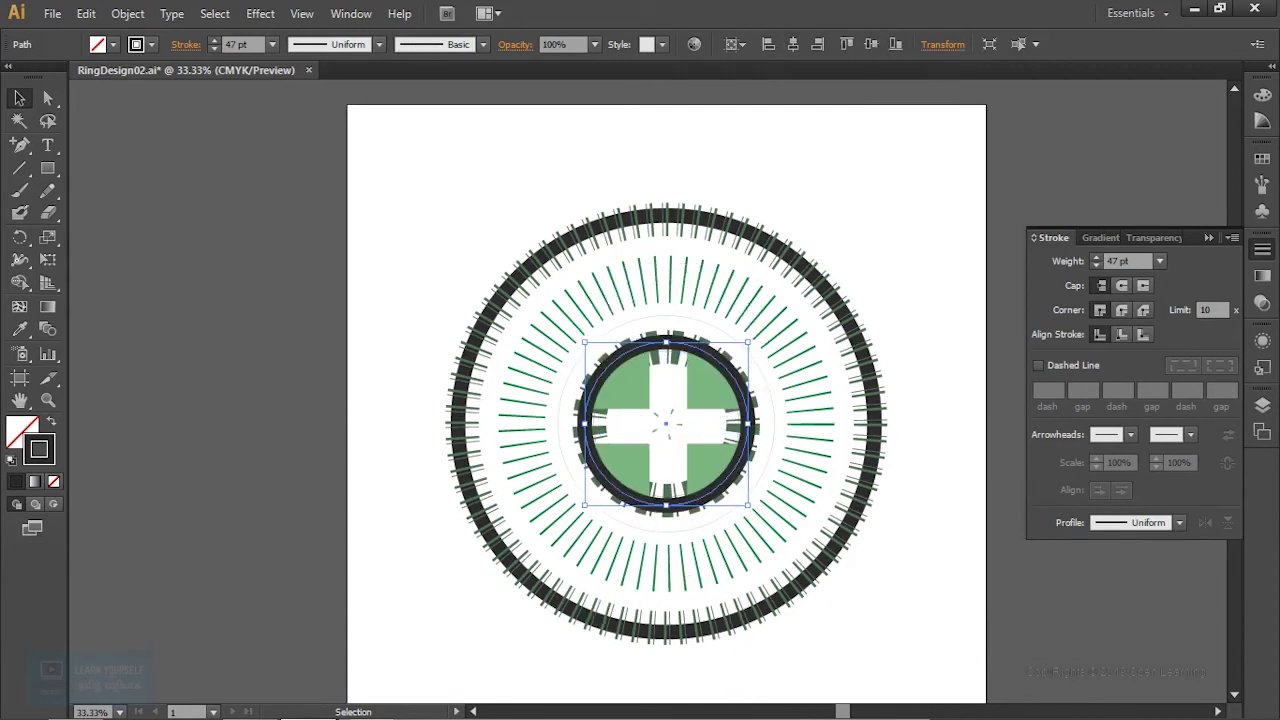
{"action": "left_click_drag", "start_coordinate": [657, 650], "coordinate": [723, 700]}
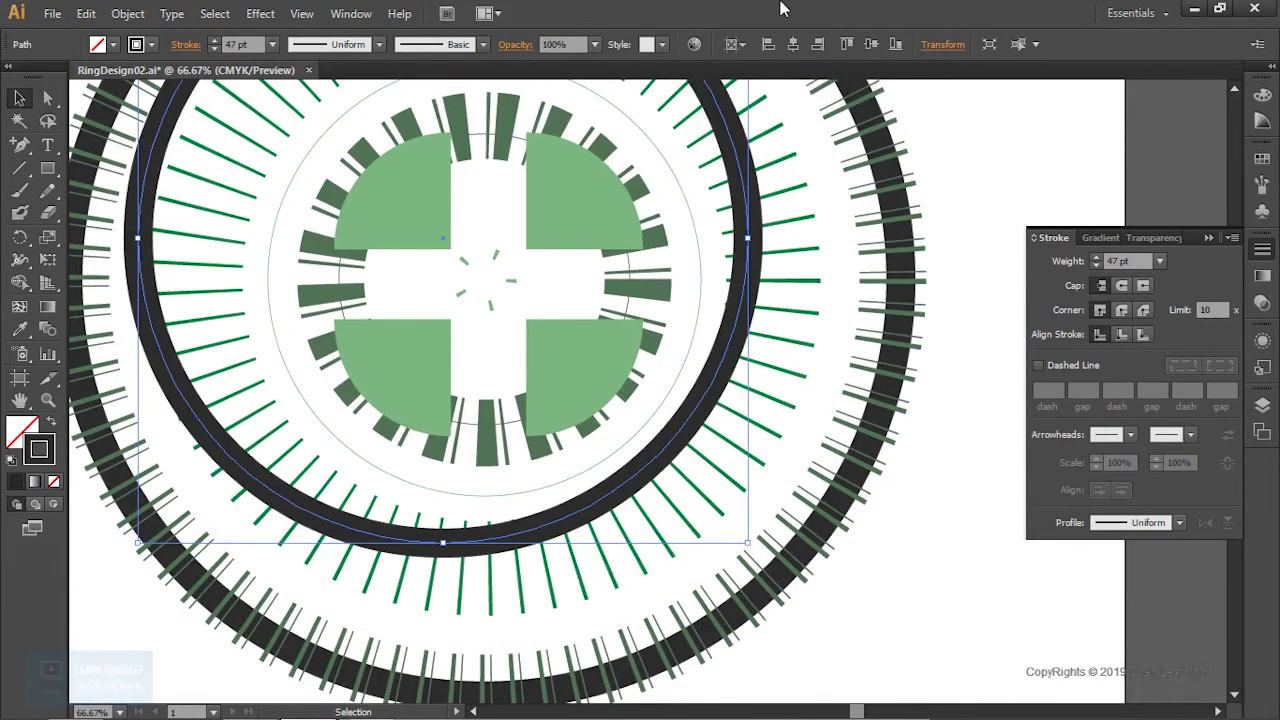
{"action": "left_click_drag", "start_coordinate": [723, 700], "coordinate": [790, 583]}
{"action": "key", "text": "ctrl+0"}
{"action": "key", "text": "ctrl+equal"}
{"action": "left_click", "coordinate": [1096, 265]}
{"action": "left_click", "coordinate": [1096, 265]}
{"action": "key", "text": "ctrl+shift+a"}
{"action": "key", "text": "ctrl+minus"}
{"action": "key", "text": "ctrl+minus"}
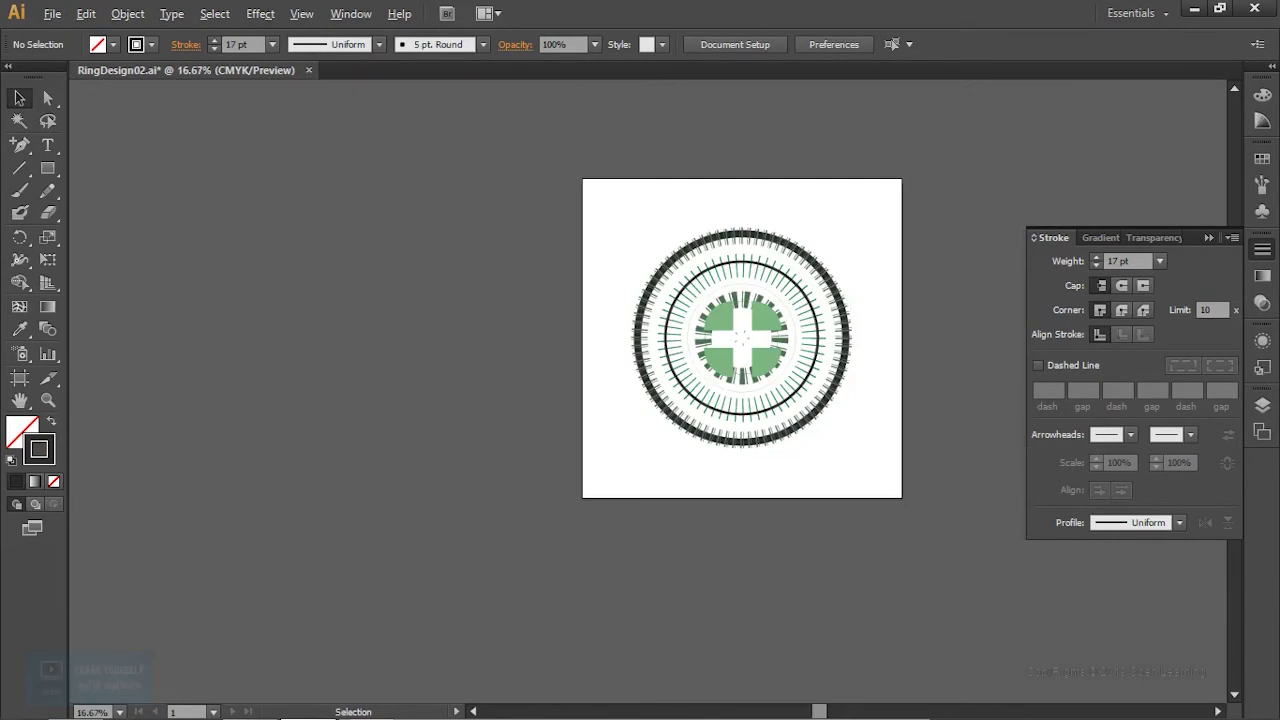
Step: Select the four green quarter wedges and group them
{"action": "left_click_drag", "start_coordinate": [487, 180], "coordinate": [782, 443]}
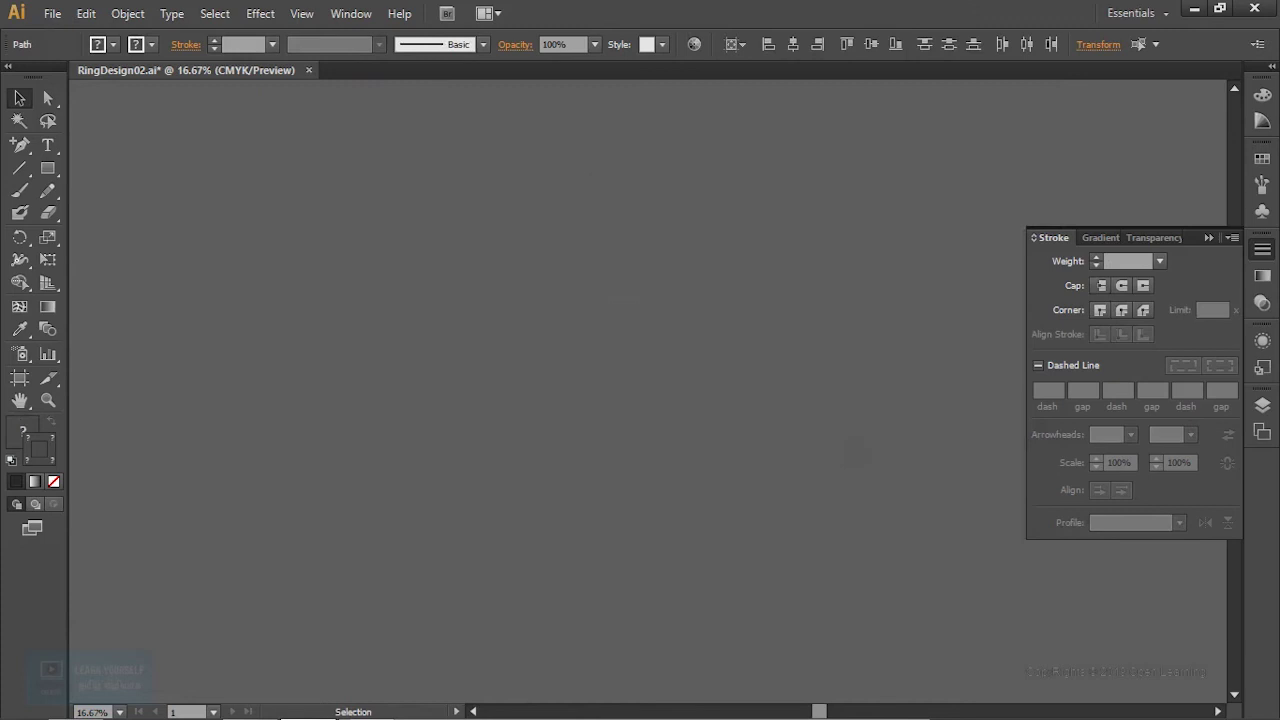
{"action": "scroll", "coordinate": [742, 338], "scroll_direction": "right", "scroll_amount": 2}
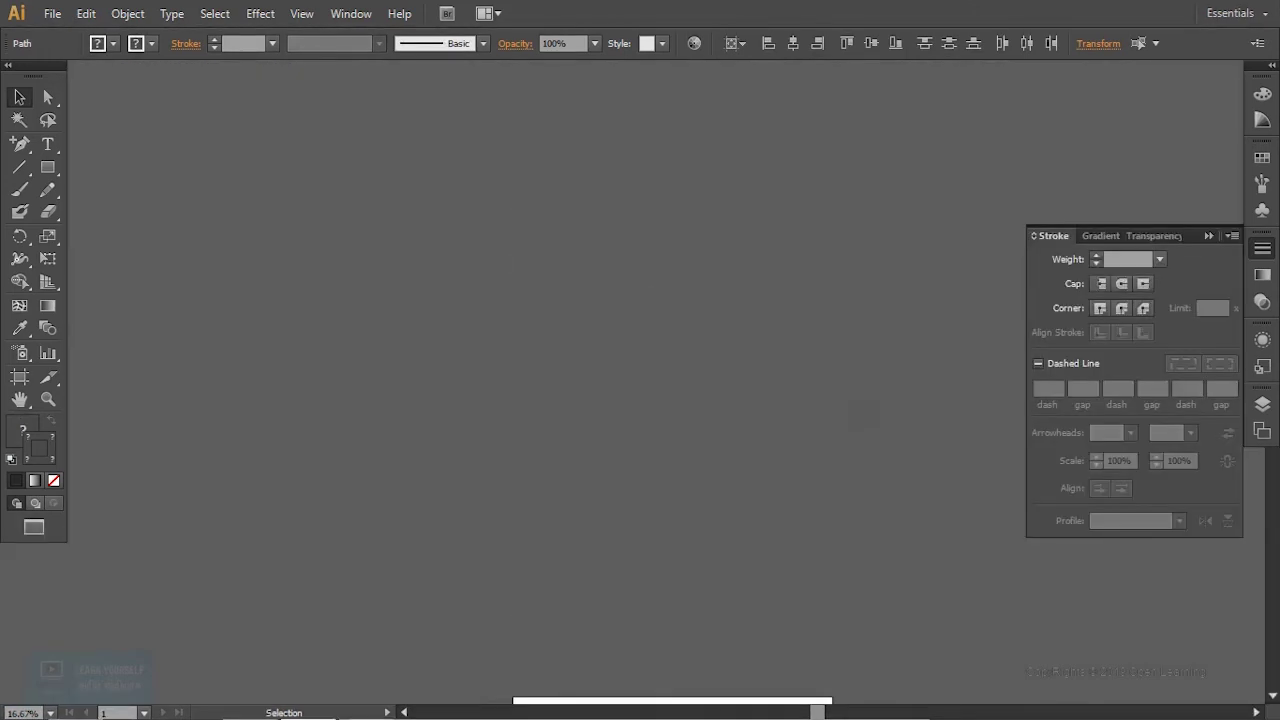
{"action": "scroll", "coordinate": [671, 450], "scroll_direction": "up", "scroll_amount": 3}
{"action": "key", "text": "ctrl+equal"}
{"action": "key", "text": "ctrl+1"}
{"action": "scroll", "coordinate": [580, 380], "scroll_direction": "left", "scroll_amount": 5}
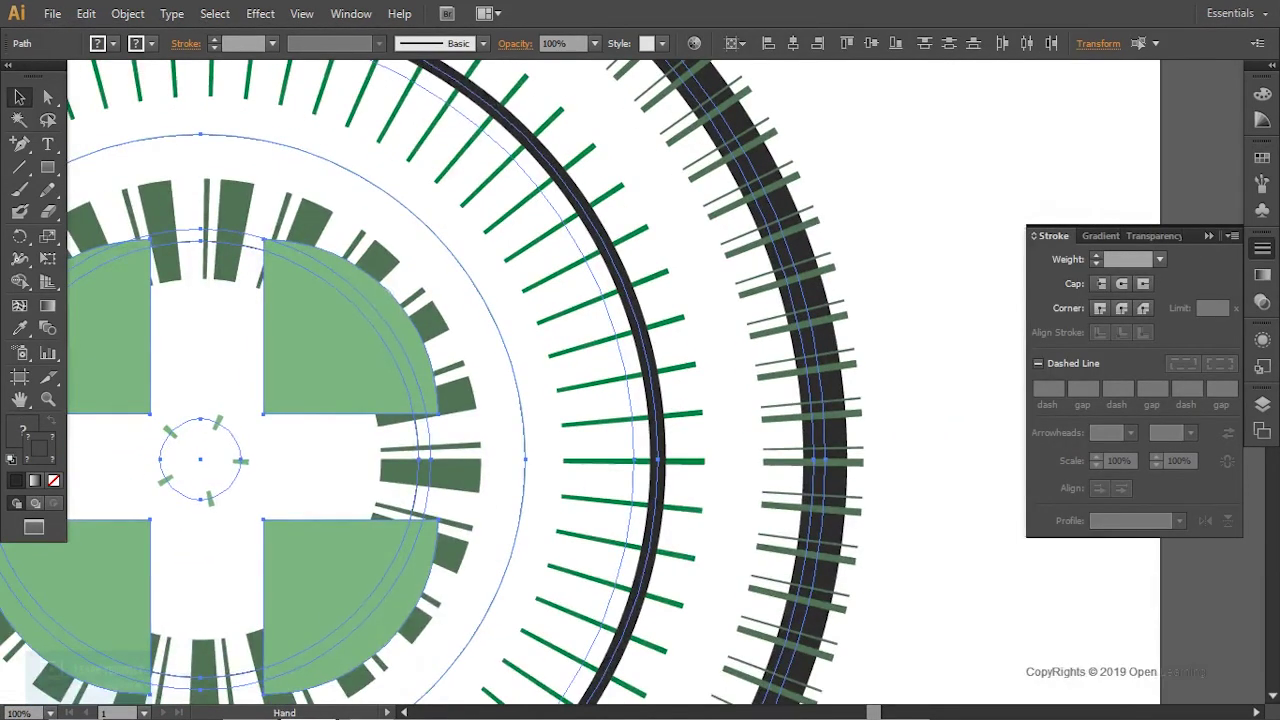
{"action": "key", "text": "ctrl+shift+a"}
{"action": "left_click", "coordinate": [340, 330]}
{"action": "scroll", "coordinate": [600, 380], "scroll_direction": "left", "scroll_amount": 5}
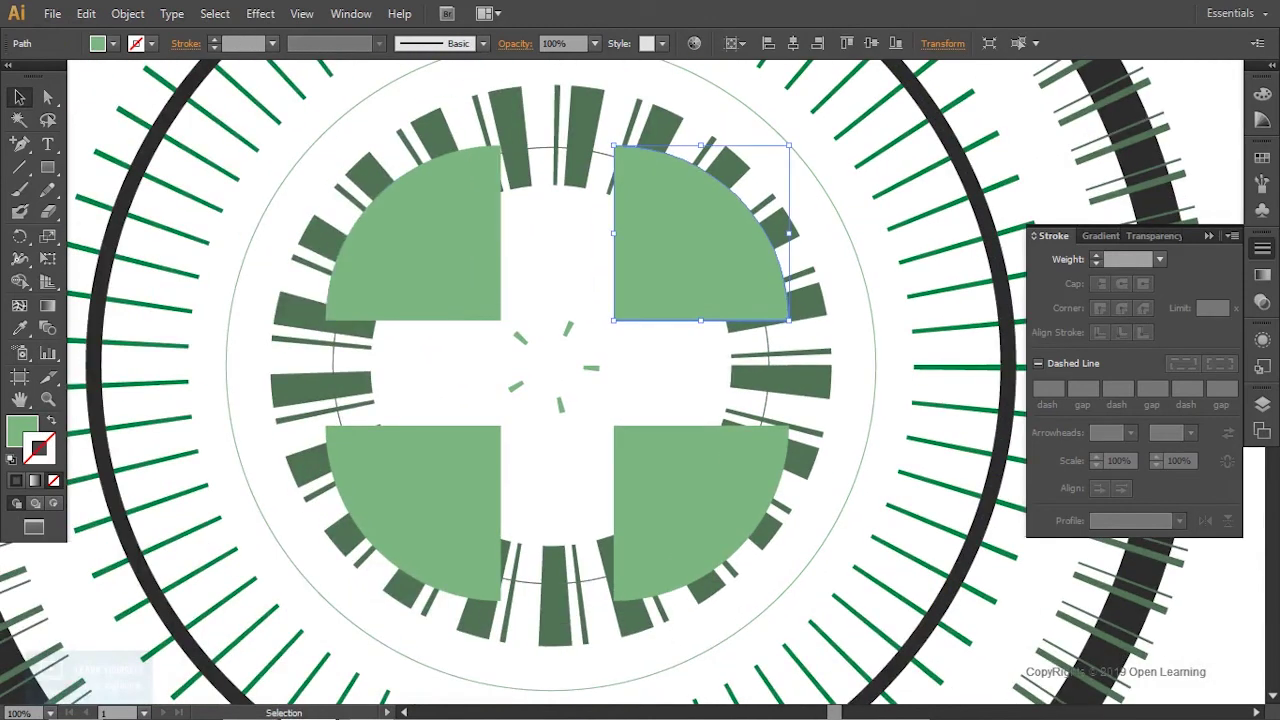
{"action": "left_click", "coordinate": [410, 240], "text": "shift"}
{"action": "left_click", "coordinate": [410, 510], "text": "shift"}
{"action": "left_click", "coordinate": [700, 510], "text": "shift"}
{"action": "key", "text": "ctrl+g"}
{"action": "key", "text": "ctrl+minus"}
{"action": "key", "text": "ctrl+minus"}
{"action": "key", "text": "ctrl+minus"}
{"action": "key", "text": "ctrl+minus"}
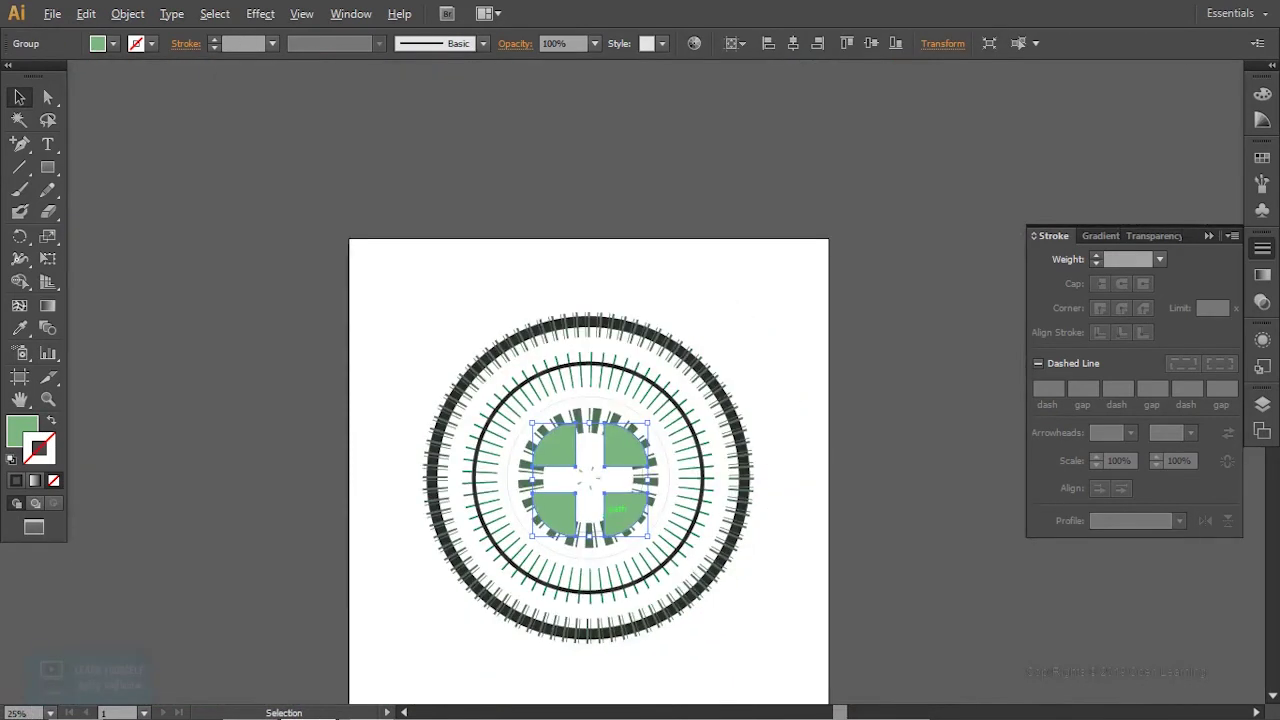
Step: Align the whole emblem to the artboard top, then centre it vertically
{"action": "left_click_drag", "start_coordinate": [329, 283], "coordinate": [688, 591]}
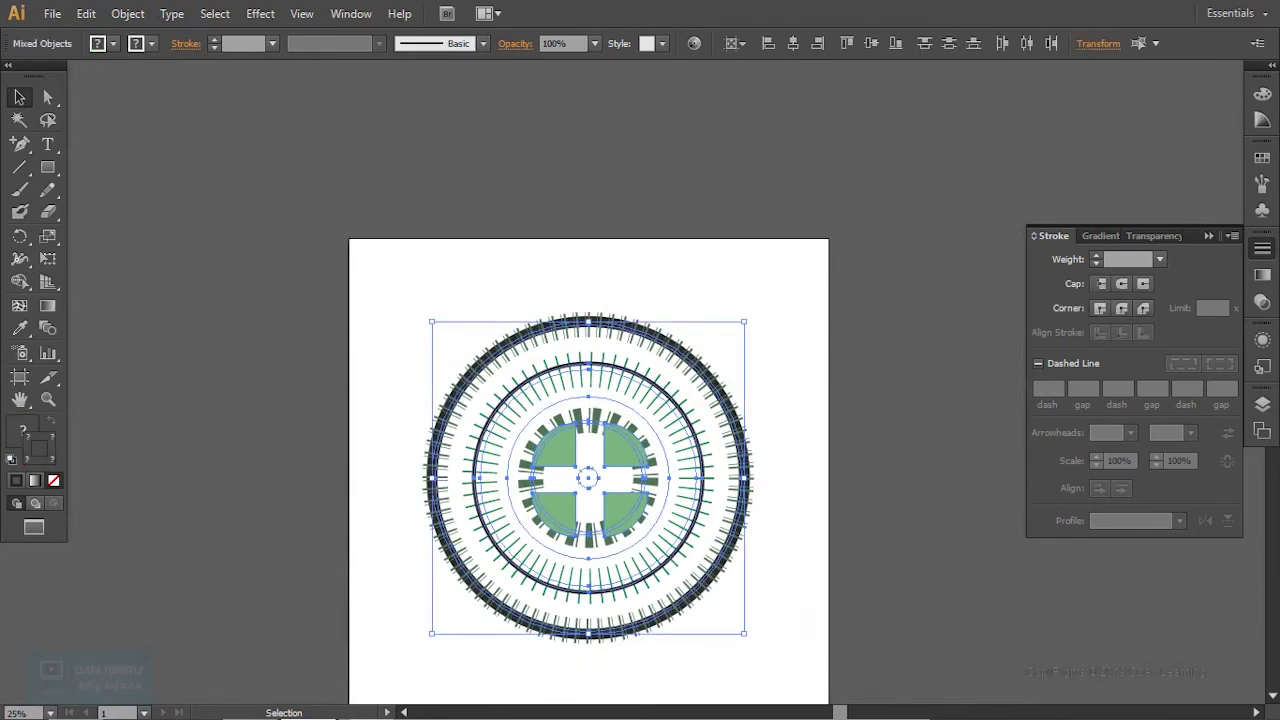
{"action": "left_click", "coordinate": [847, 43]}
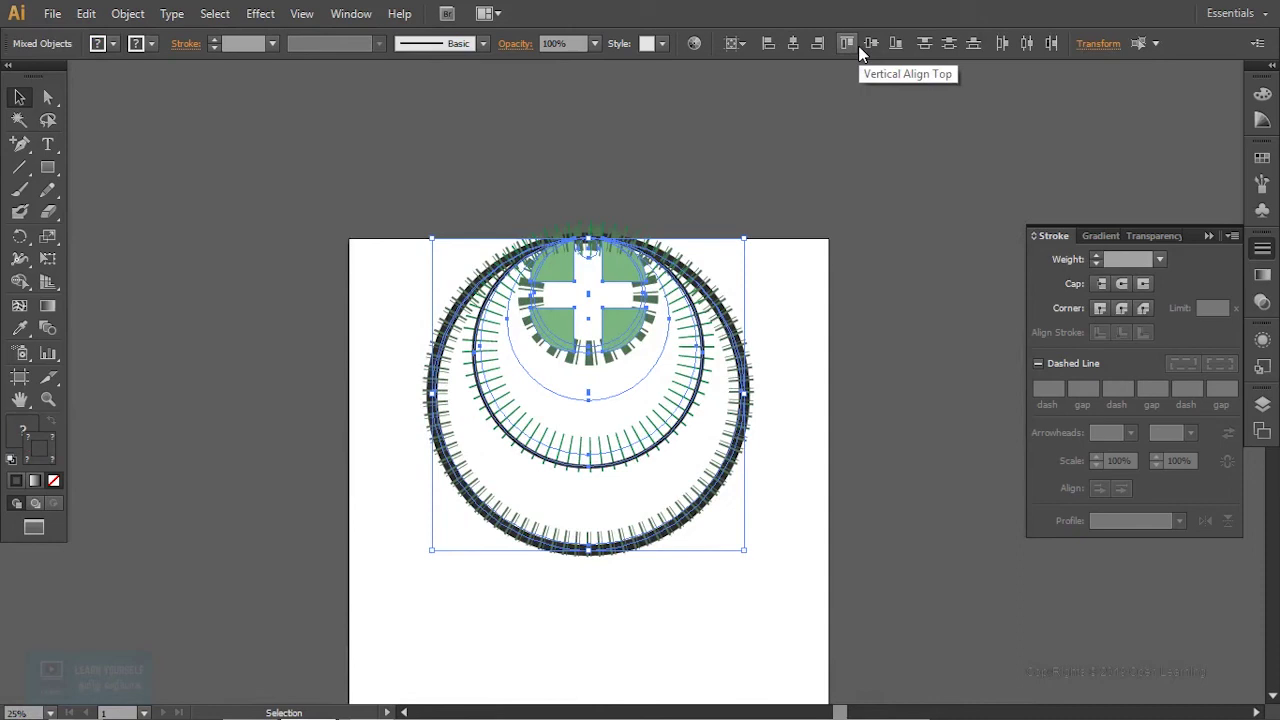
{"action": "left_click", "coordinate": [871, 44]}
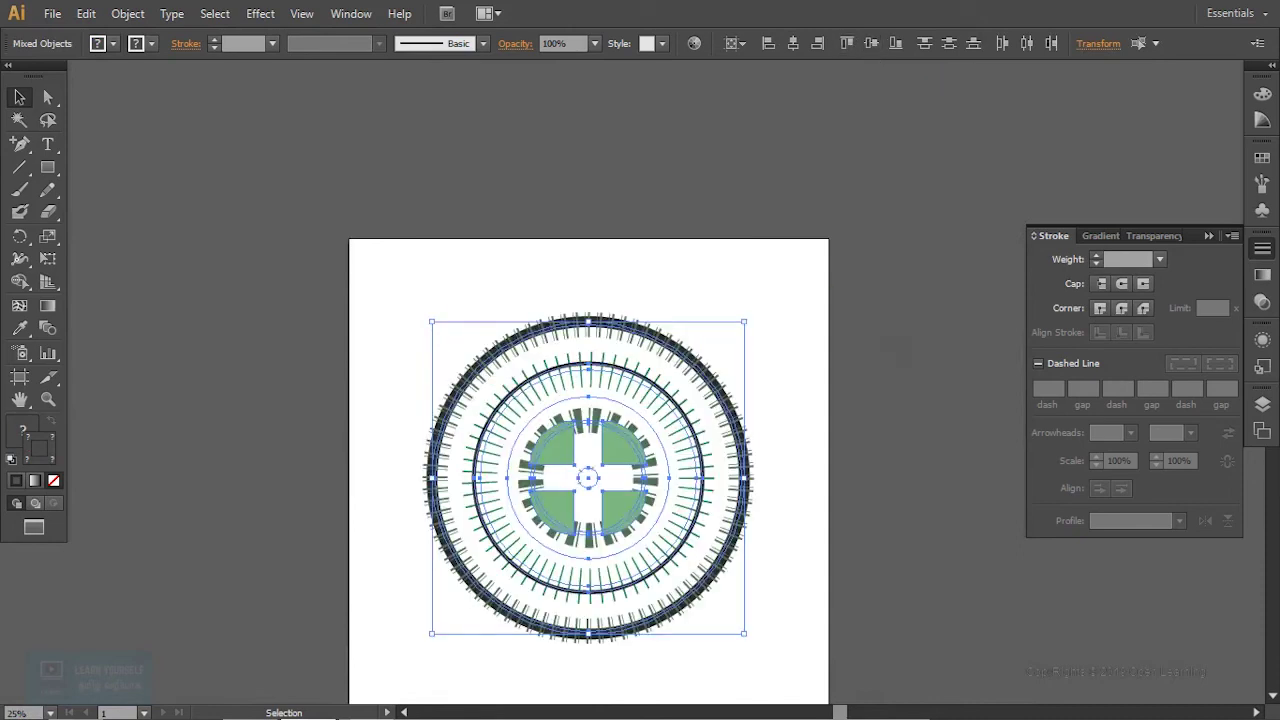
{"action": "key", "text": "ctrl+shift+a"}
{"action": "scroll", "coordinate": [590, 470], "scroll_direction": "up", "scroll_amount": 5}
{"action": "key", "text": "ctrl+minus"}
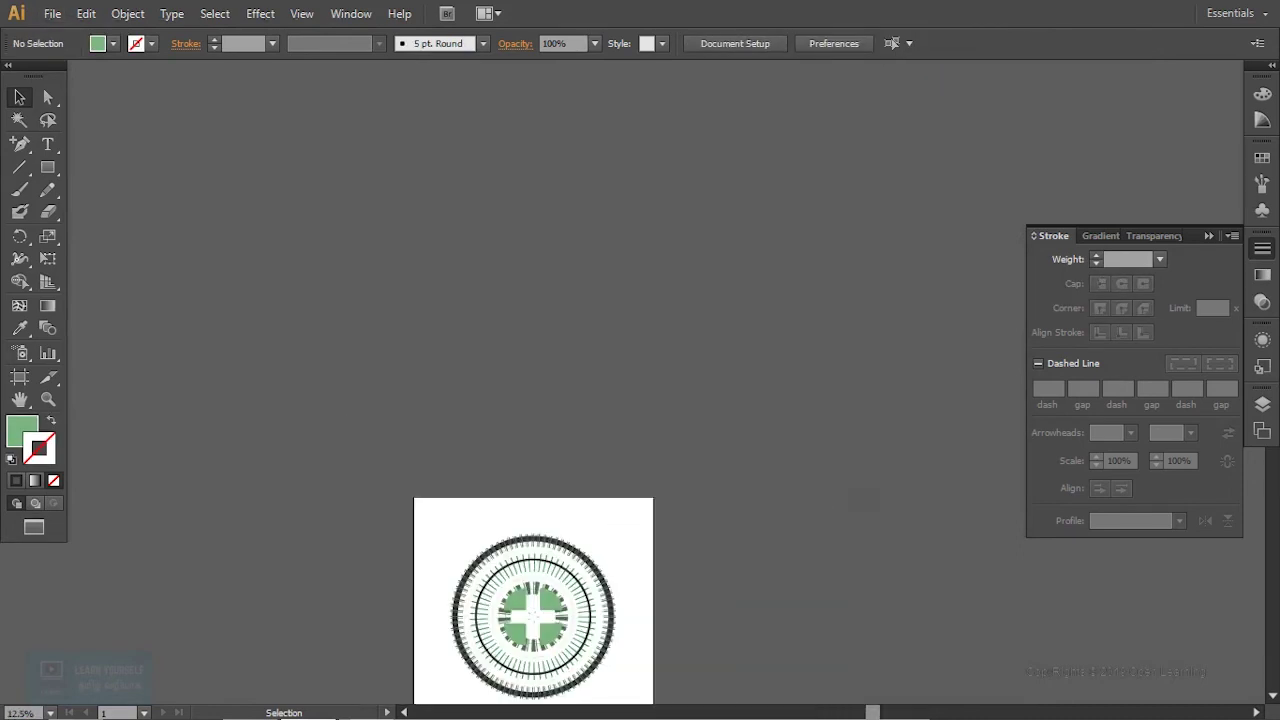
{"action": "key", "text": "ctrl+1"}
{"action": "key", "text": "ctrl+minus"}
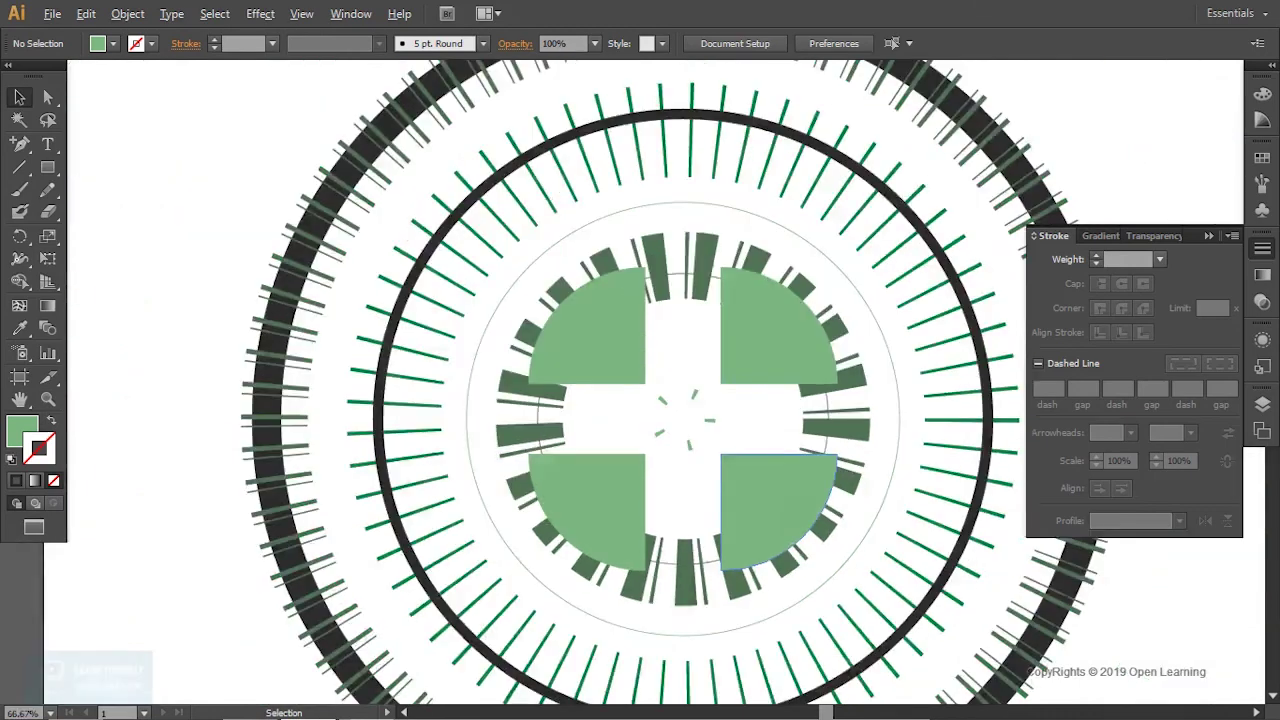
{"action": "key", "text": "ctrl+minus"}
{"action": "key", "text": "ctrl+minus"}
{"action": "key", "text": "ctrl+minus"}
{"action": "key", "text": "ctrl+plus"}
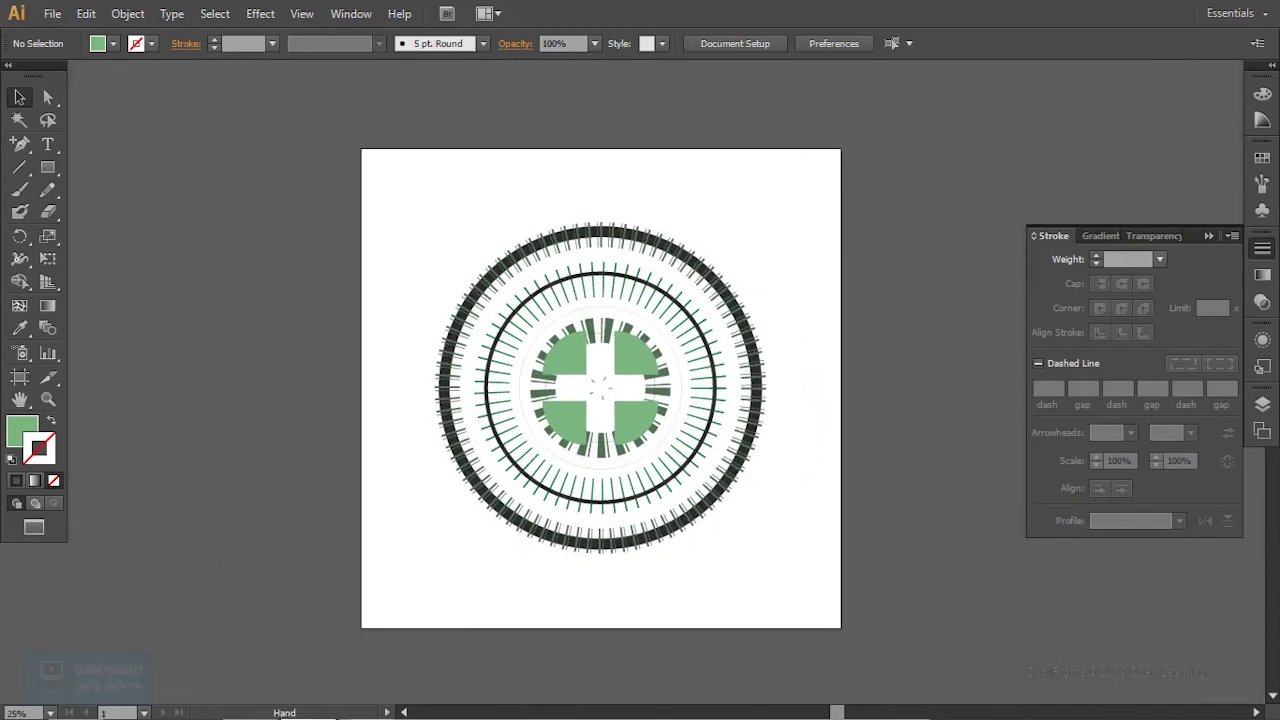